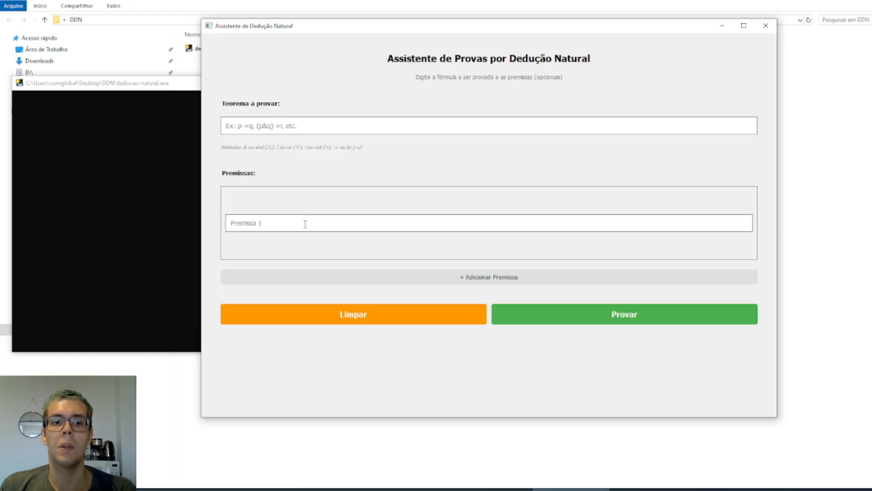
# Enter p as the first premise and add a second premise q
pyautogui.click(377, 166)
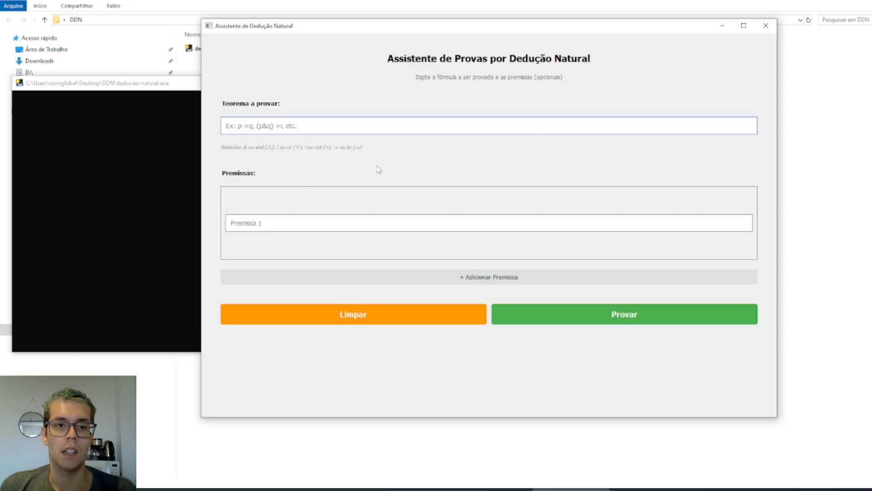
pyautogui.click(311, 223)
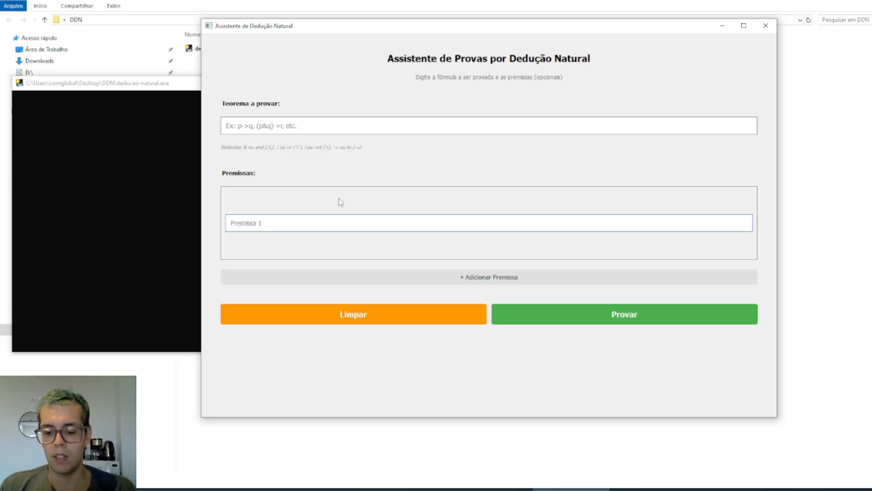
pyautogui.write('p')
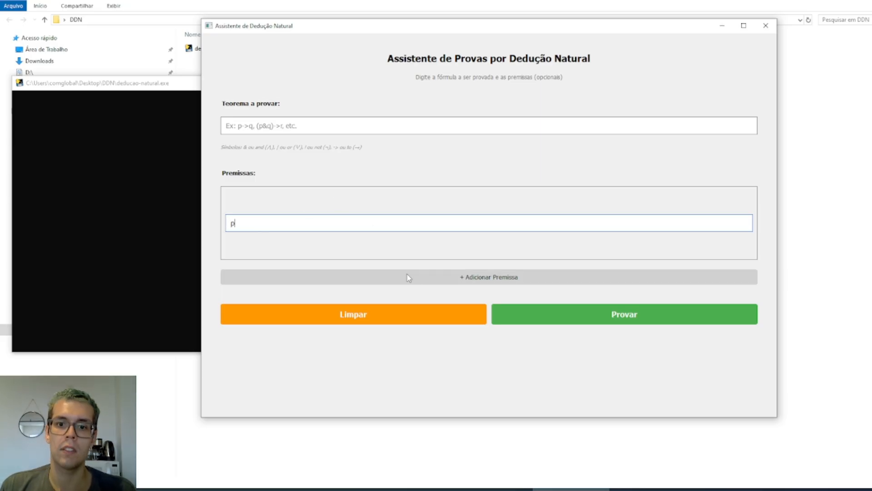
pyautogui.click(396, 280)
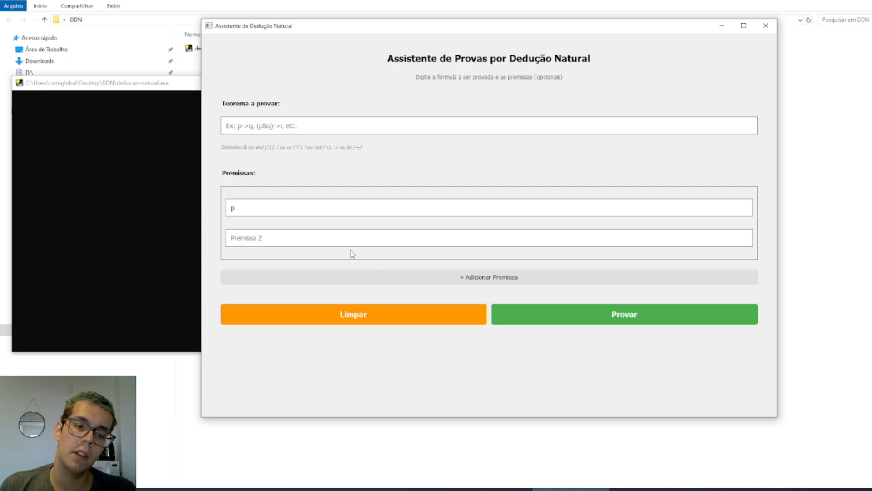
pyautogui.write('q')
# Enter p&q as the theorem to prove, and clear the whole form
pyautogui.click(305, 127)
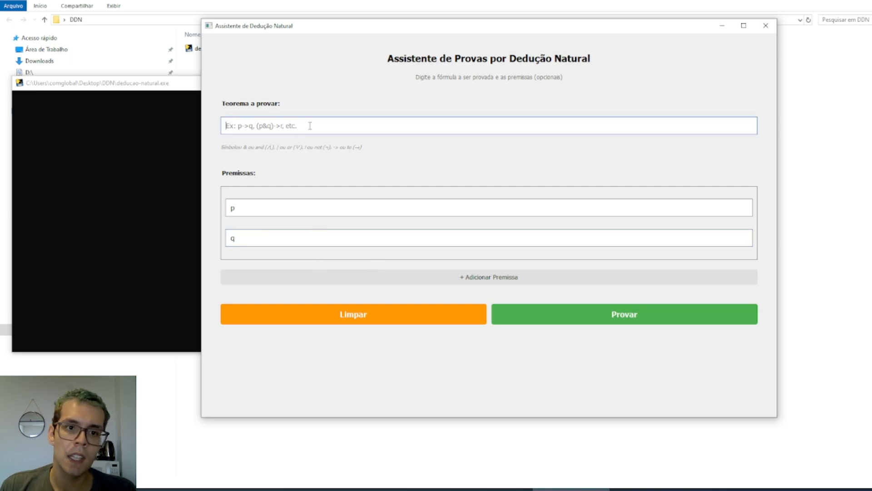
pyautogui.write('p&q')
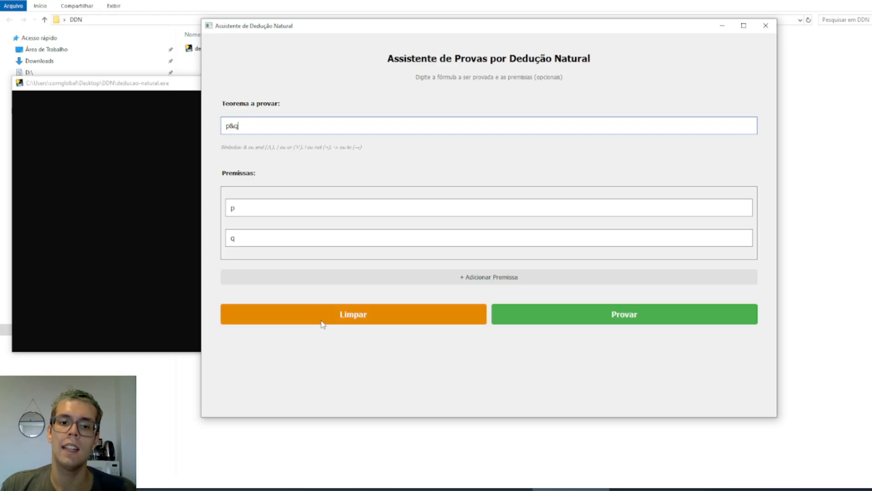
pyautogui.click(333, 313)
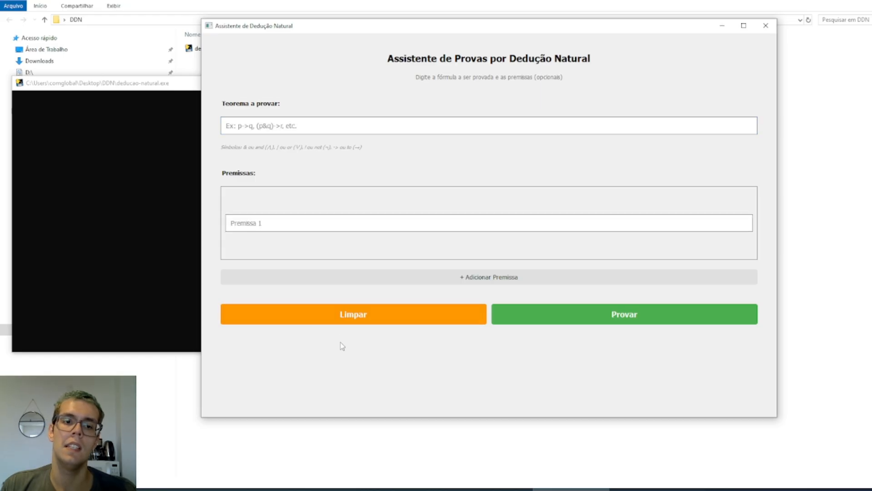
# Write the propositional variables p q r as the theorem and erase them
pyautogui.click(366, 132)
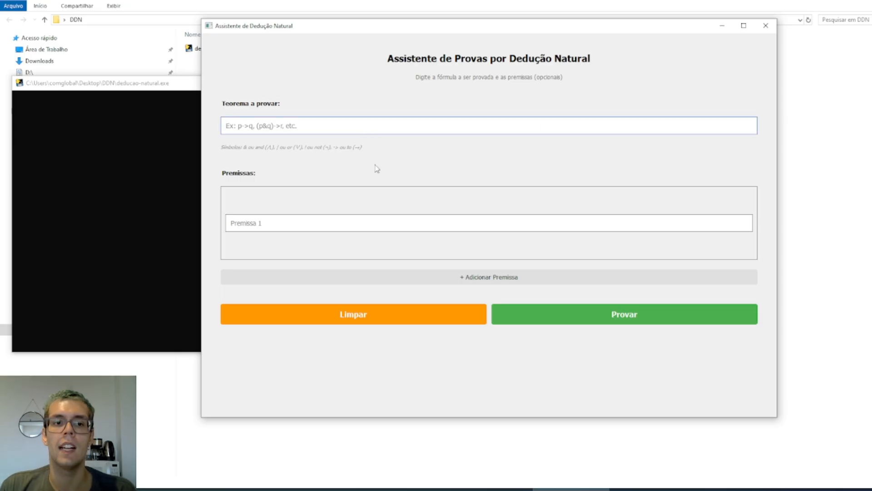
pyautogui.write('p')
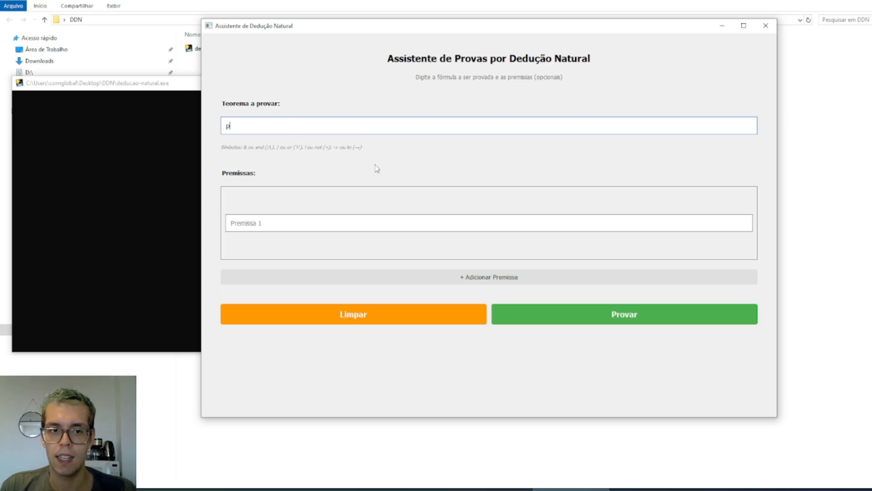
pyautogui.write('qr')
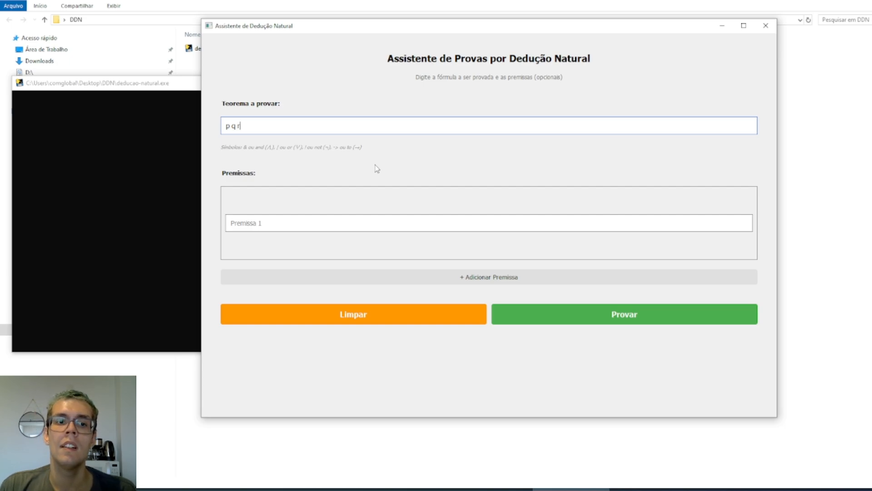
pyautogui.press('BackSpace')
pyautogui.press('BackSpace')
pyautogui.press('BackSpace')
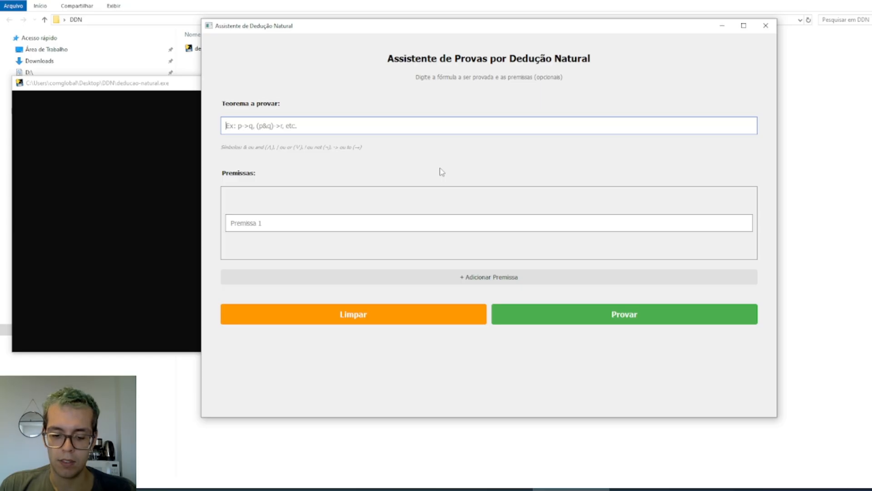
# Write the theorem as a conjunction in three notations: p&q, p and q, and p /\ q
pyautogui.write('p&q')
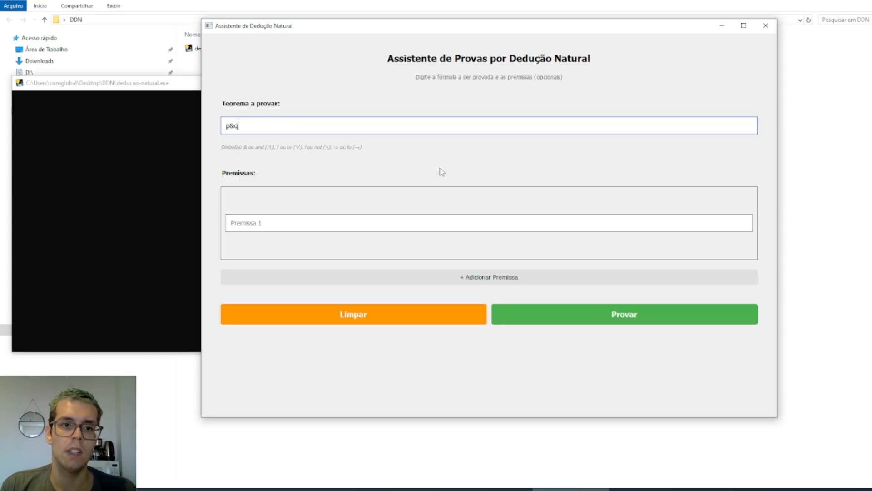
pyautogui.press('BackSpace')
pyautogui.press('BackSpace')
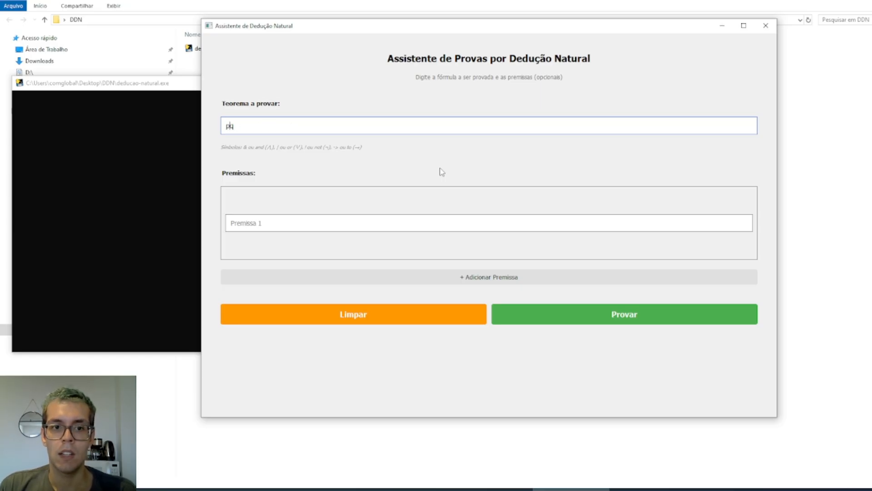
pyautogui.write('and q')
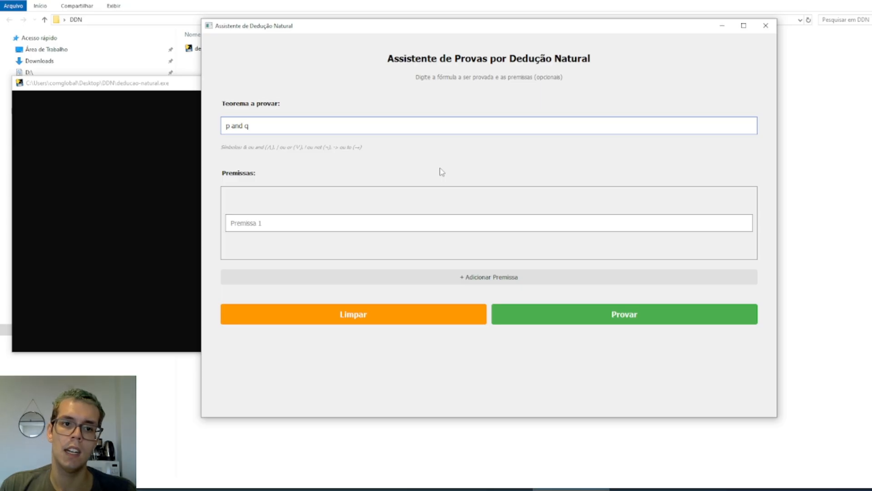
pyautogui.press('BackSpace')
pyautogui.press('BackSpace')
pyautogui.press('BackSpace')
pyautogui.press('BackSpace')
pyautogui.press('BackSpace')
pyautogui.press('BackSpace')
pyautogui.write('|q')
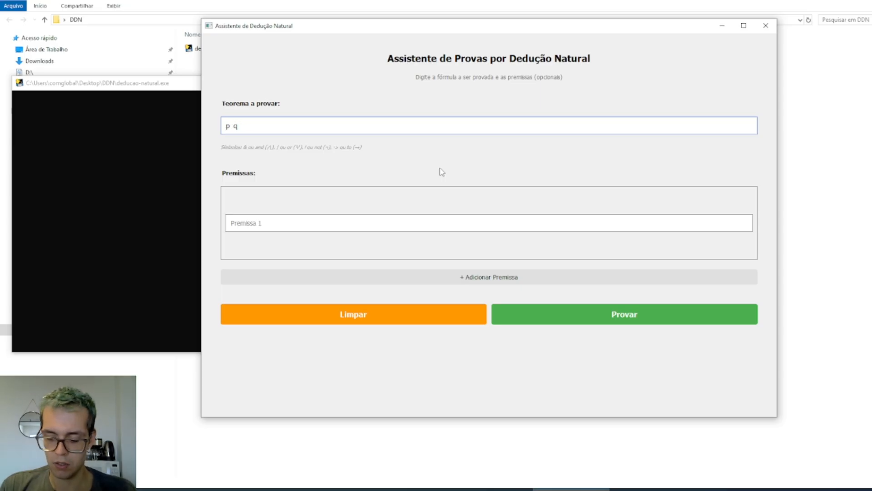
pyautogui.press('BackSpace')
pyautogui.press('BackSpace')
pyautogui.write('/\\q')
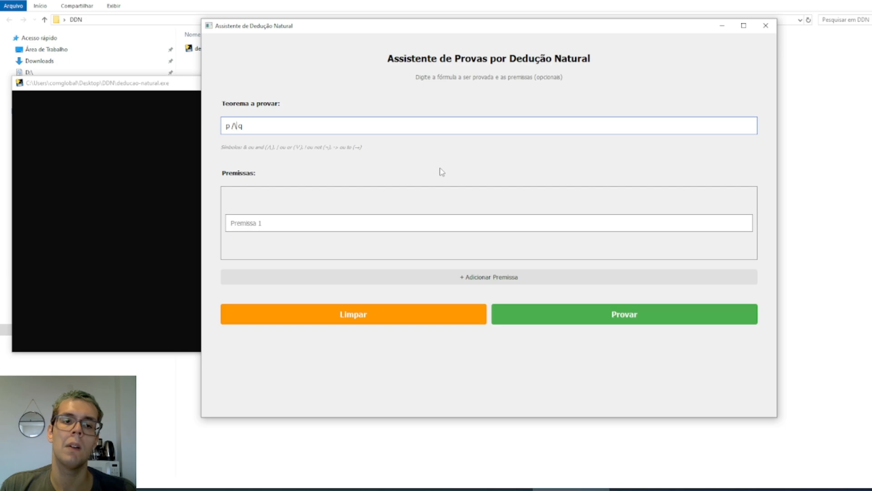
# Rewrite the theorem as a disjunction in three notations: p | q, p or q, and p V q
pyautogui.press('BackSpace')
pyautogui.press('BackSpace')
pyautogui.press('BackSpace')
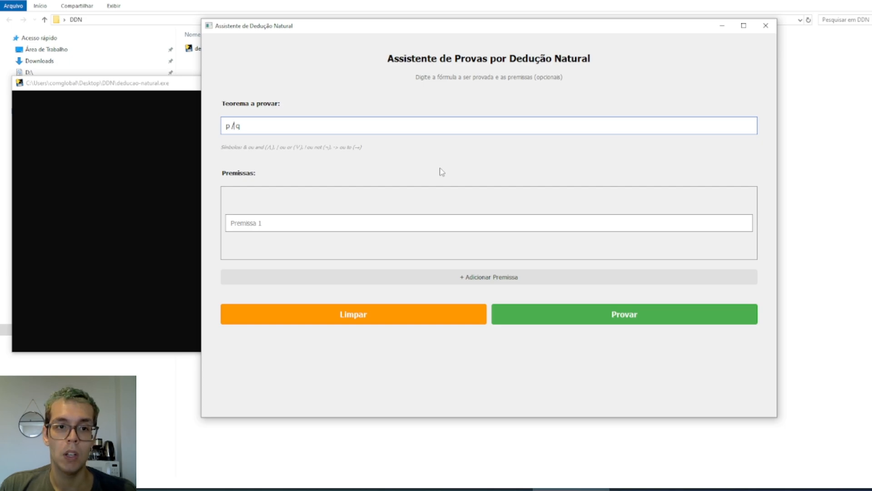
pyautogui.write('||q')
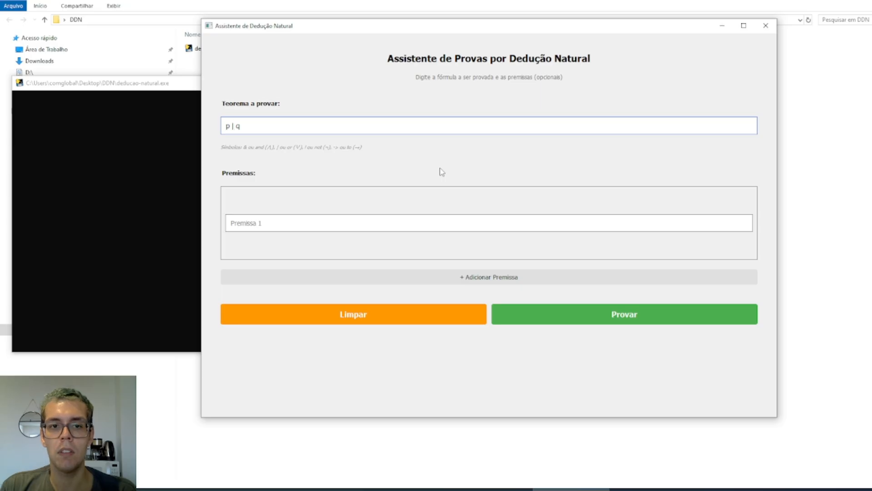
pyautogui.press('BackSpace')
pyautogui.write('or')
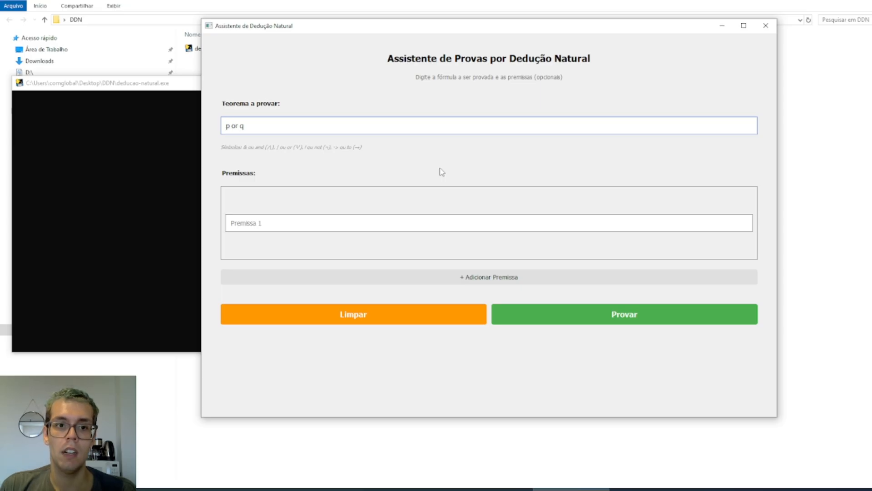
pyautogui.press('BackSpace')
pyautogui.press('BackSpace')
pyautogui.press('BackSpace')
pyautogui.write('|')
pyautogui.press('BackSpace')
pyautogui.write('V')
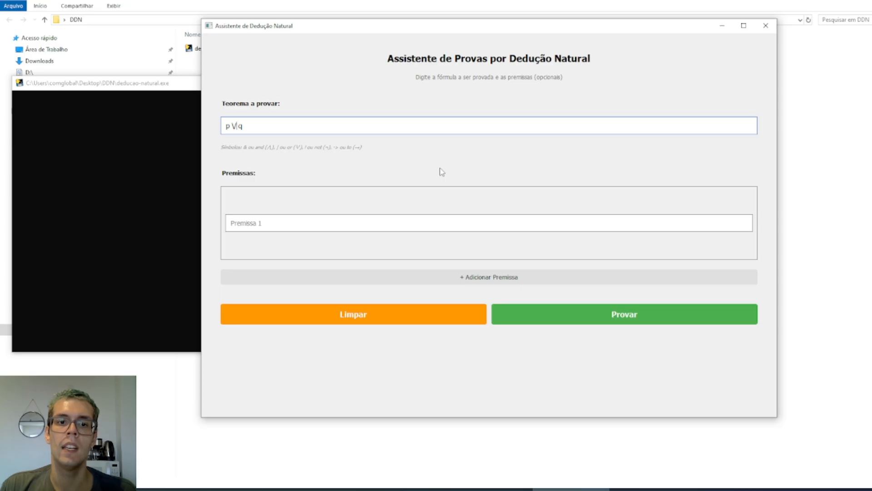
# Rewrite the theorem as an implication with p -> q and p to q, and erase it
pyautogui.press('BackSpace')
pyautogui.write('->')
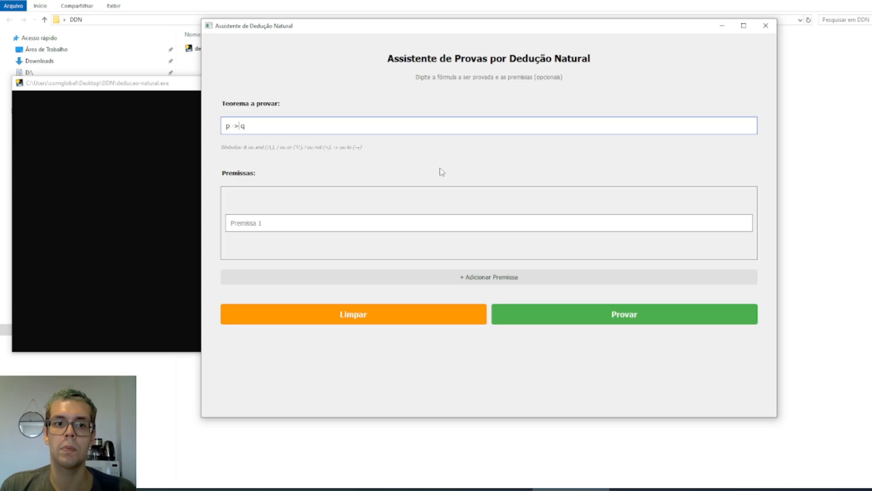
pyautogui.press('BackSpace')
pyautogui.press('BackSpace')
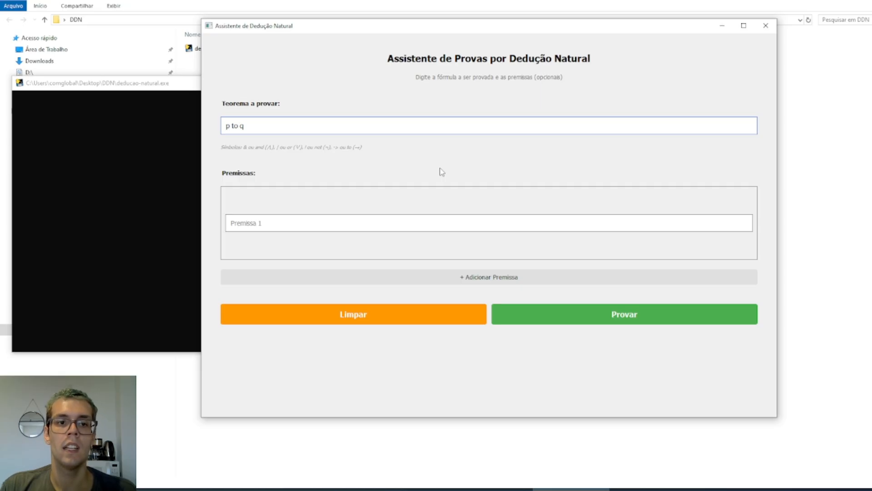
pyautogui.hotkey('ctrl', 'a')
pyautogui.press('BackSpace')
# Write the theorem as a negation in the forms !p, ~p and not p, and erase it
pyautogui.write('(')
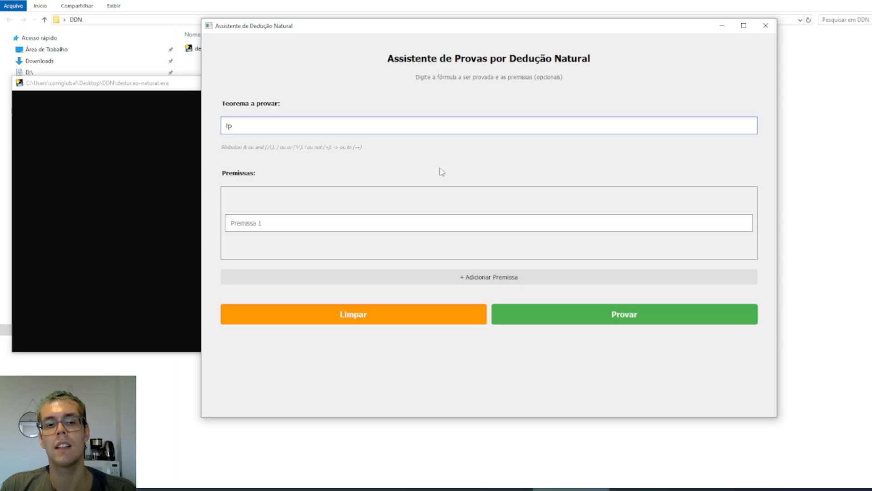
pyautogui.write('~')
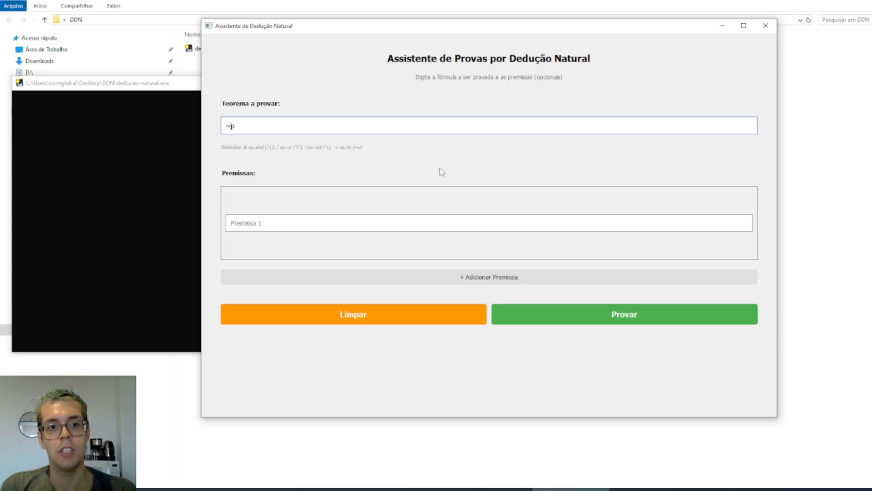
pyautogui.press('BackSpace')
pyautogui.write('not')
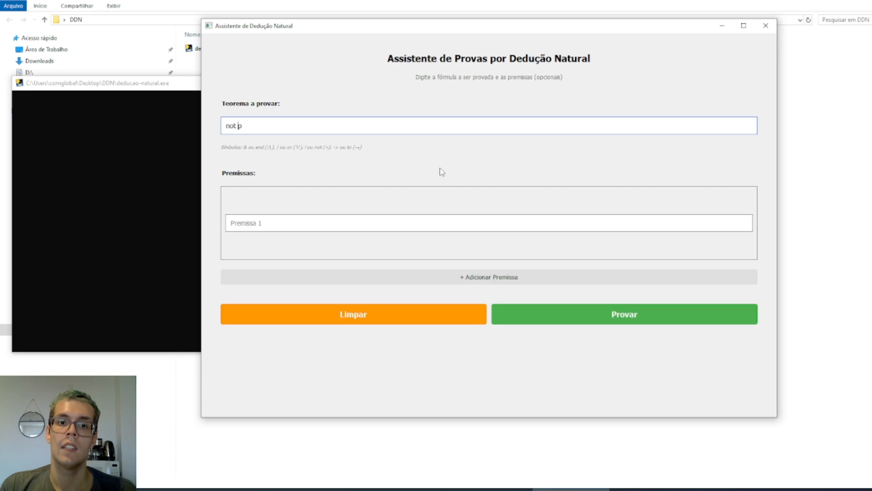
pyautogui.hotkey('ctrl', 'a')
pyautogui.press('BackSpace')
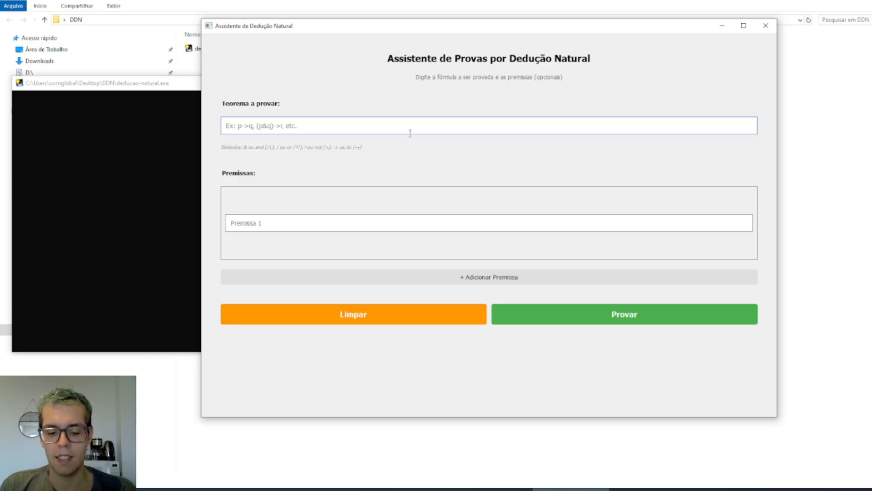
# Set the theorem to r&q with the premises p&r and q&p, and start the proof
pyautogui.write('r&q')
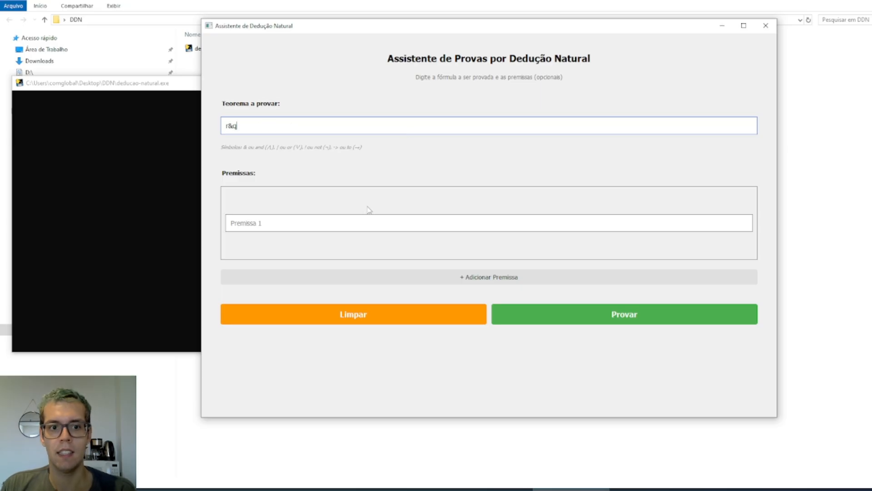
pyautogui.click(346, 217)
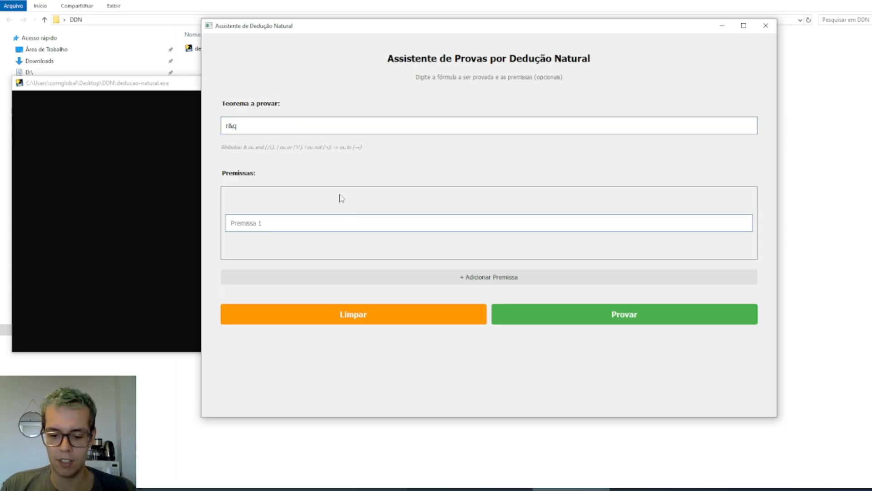
pyautogui.write('p&r')
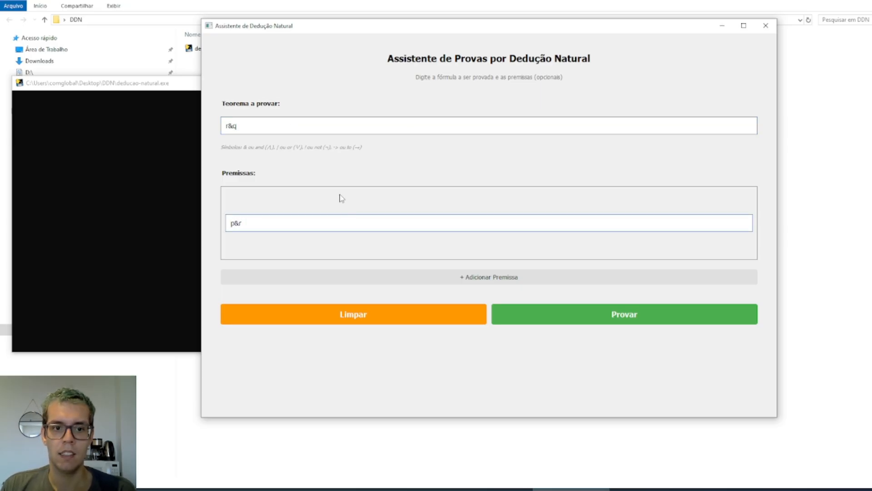
pyautogui.click(358, 275)
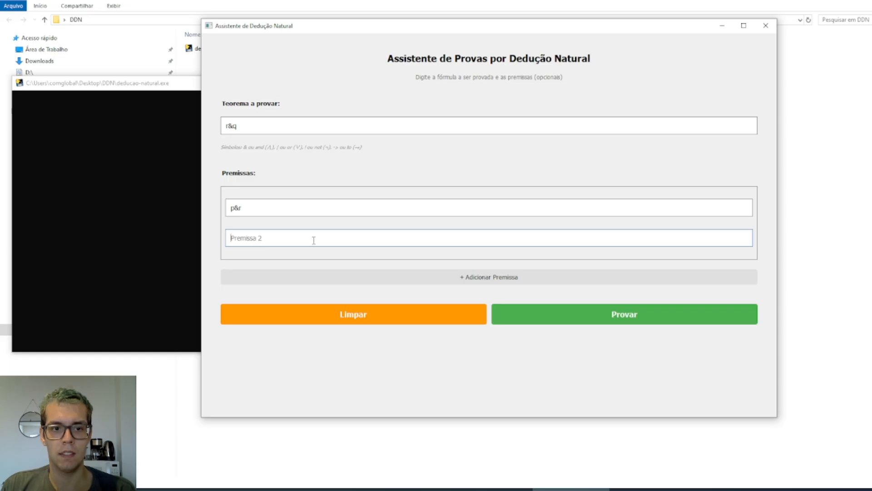
pyautogui.write('q&p')
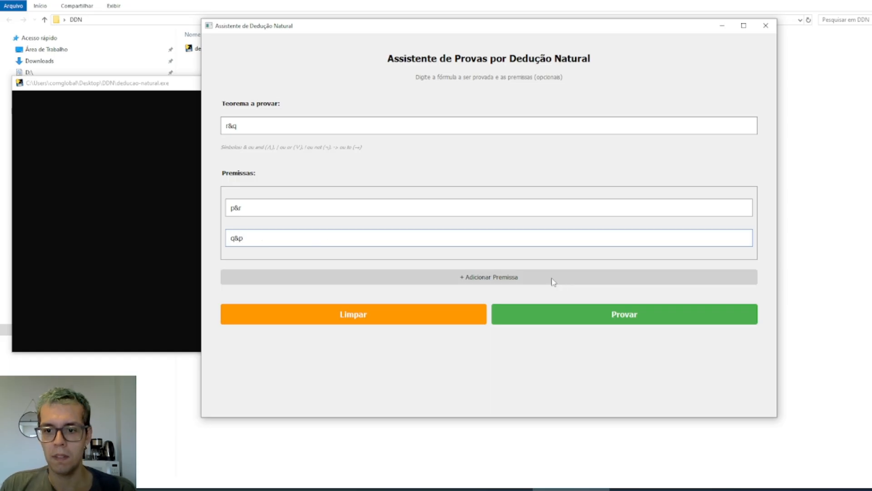
pyautogui.click(582, 313)
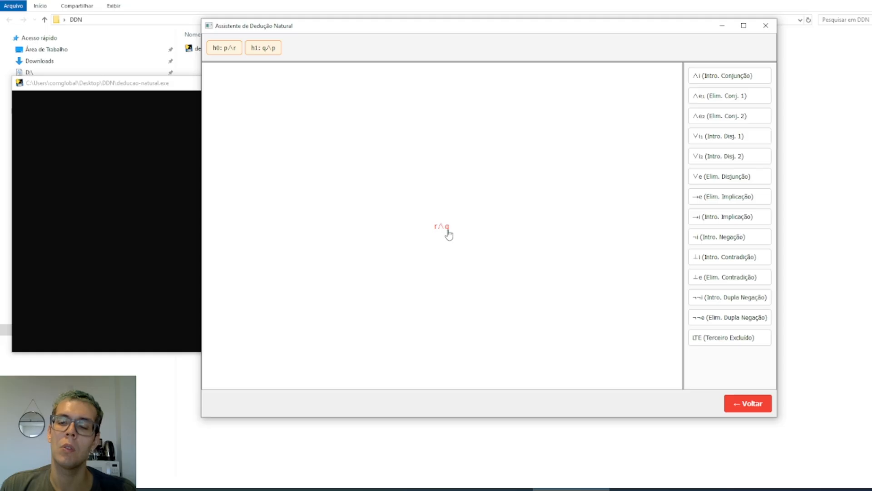
# Apply conjunction introduction to the goal r∧q, and select the subgoal q and the conclusion r∧q in turn
pyautogui.click(709, 83)
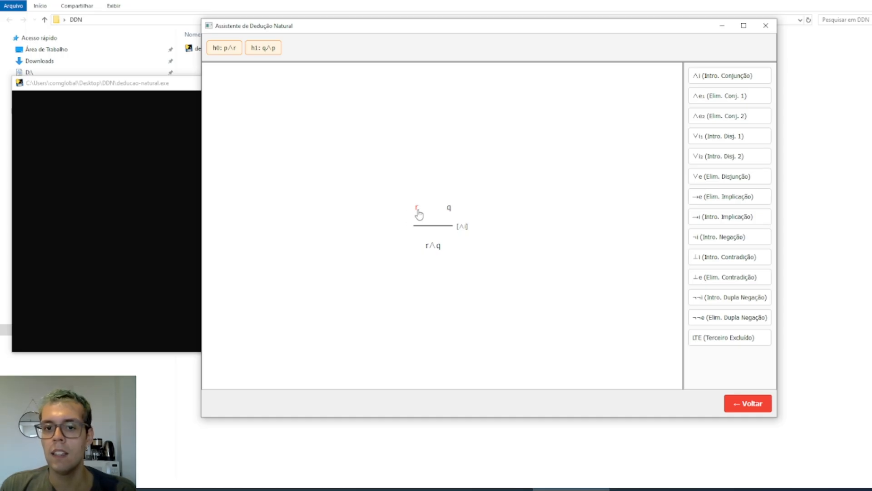
pyautogui.click(447, 208)
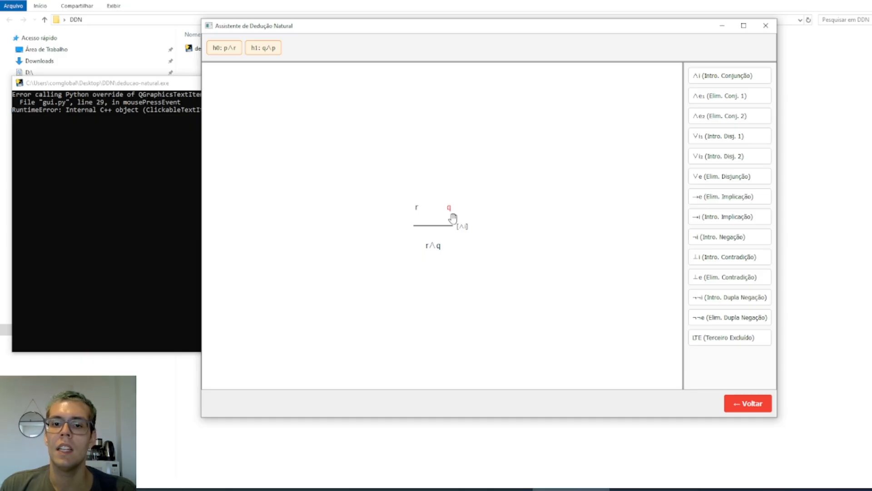
pyautogui.click(436, 244)
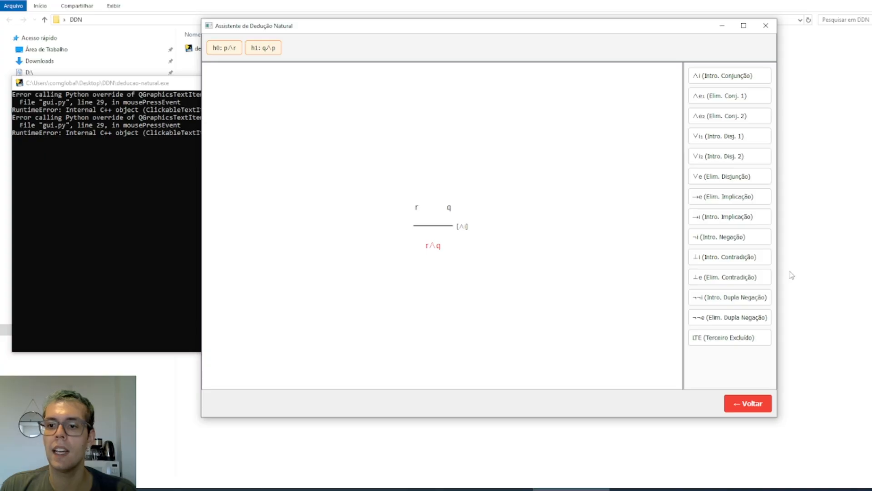
# Replace the rule on the conclusion r∧q with contradiction elimination, and switch it back to conjunction introduction
pyautogui.click(747, 281)
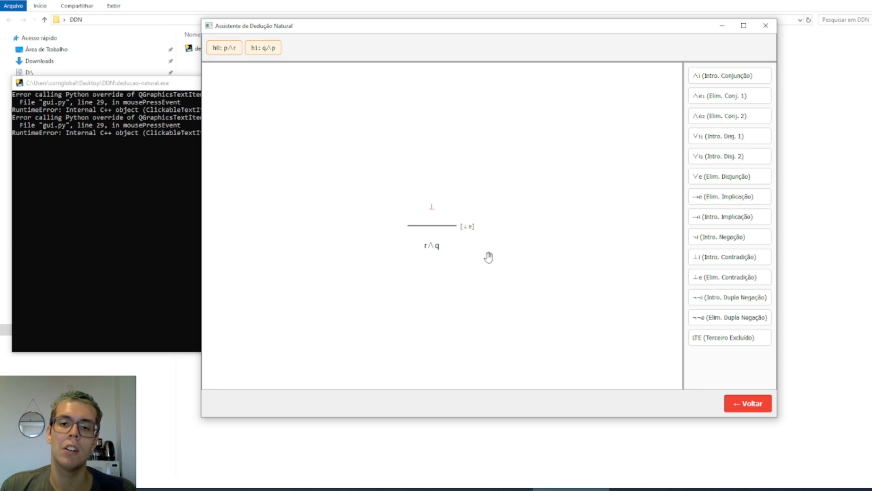
pyautogui.click(436, 247)
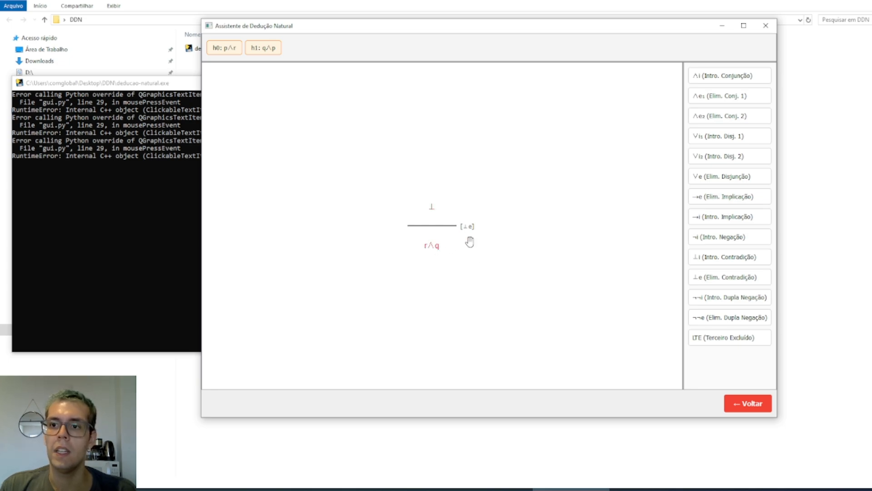
pyautogui.click(694, 79)
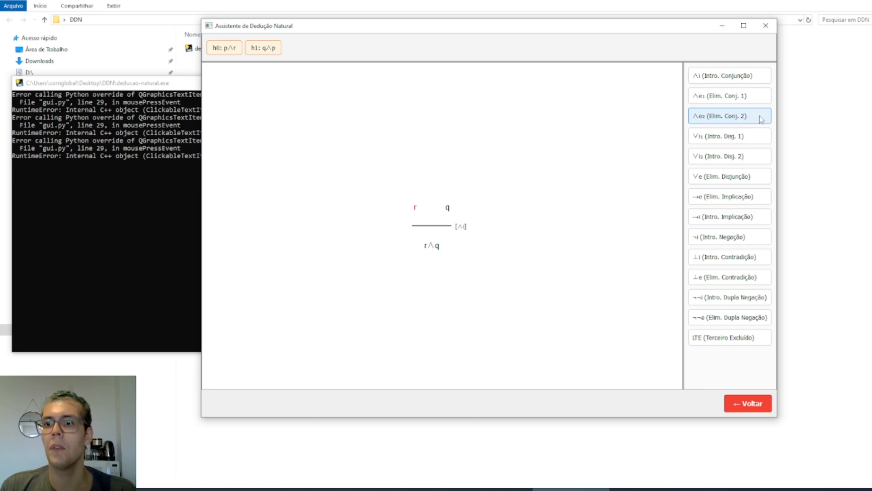
# Apply the second conjunction elimination to subgoal r with p as the conjunction's left side, and close p∧r with hypothesis h0
pyautogui.click(747, 117)
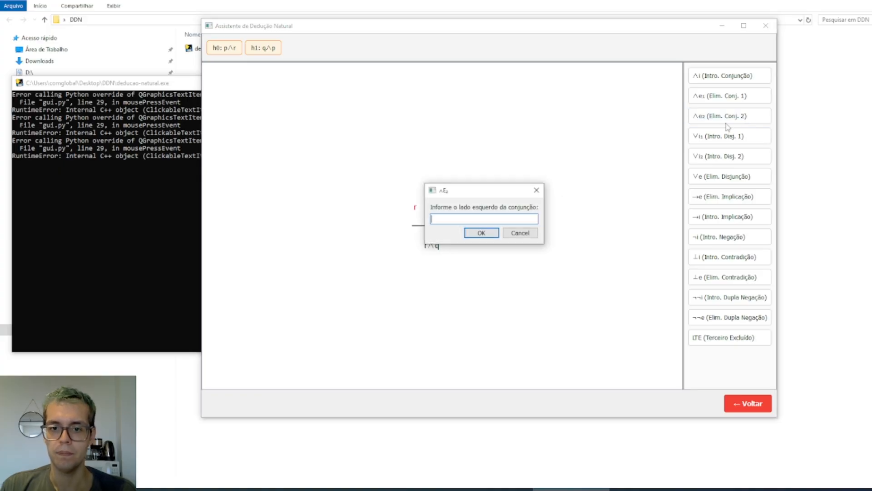
pyautogui.moveTo(480, 193); pyautogui.dragTo(513, 137)
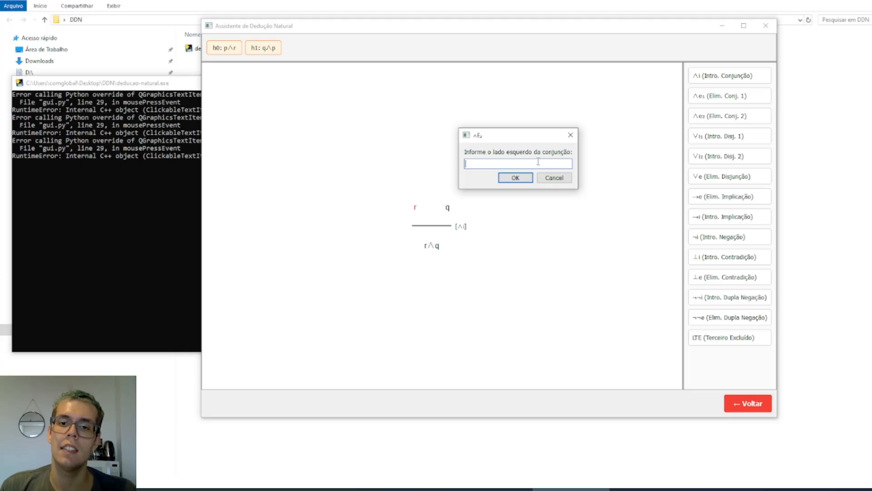
pyautogui.write('p')
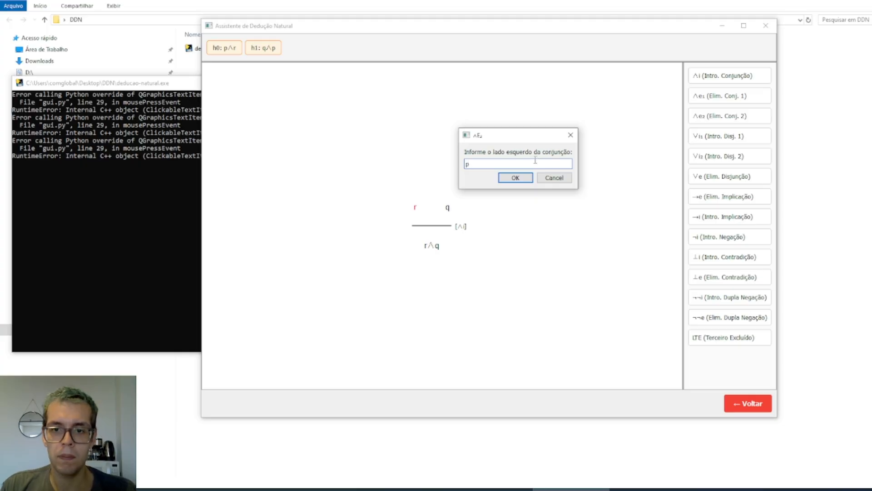
pyautogui.click(522, 180)
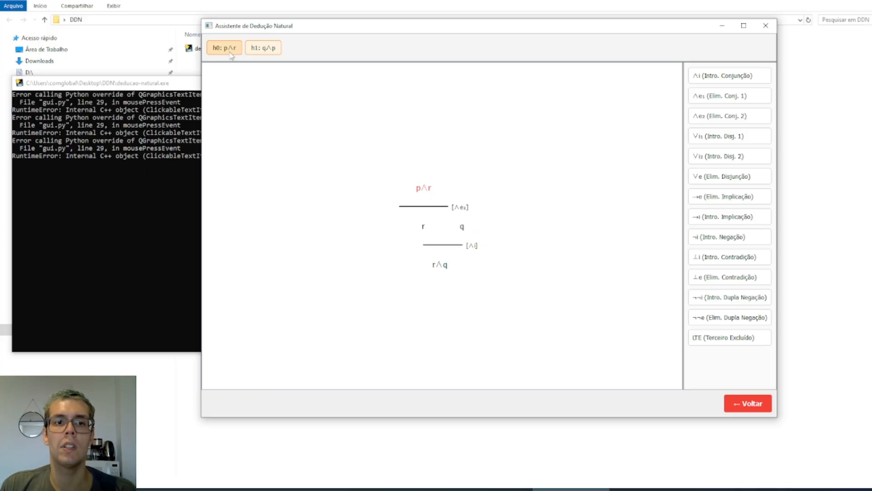
pyautogui.click(230, 54)
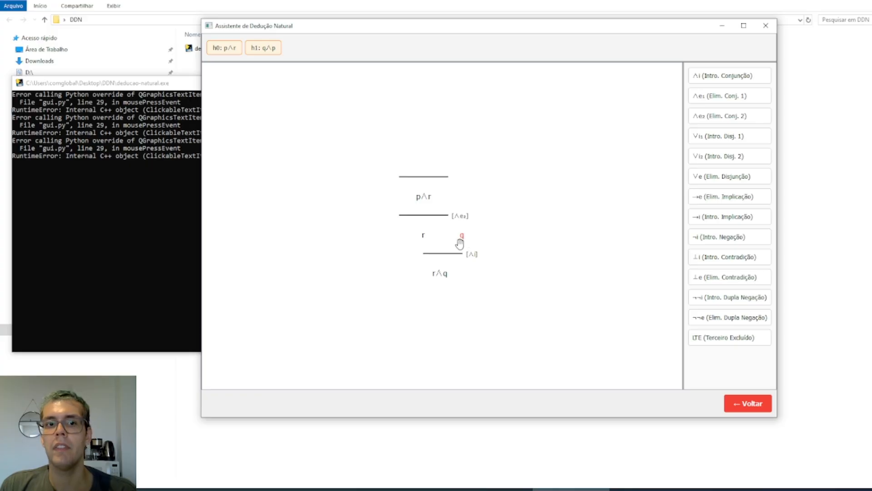
# Apply the first conjunction elimination to subgoal q with p as the right side, and complete the proof by closing q∧p with hypothesis h1
pyautogui.click(745, 98)
pyautogui.moveTo(508, 190); pyautogui.dragTo(583, 125)
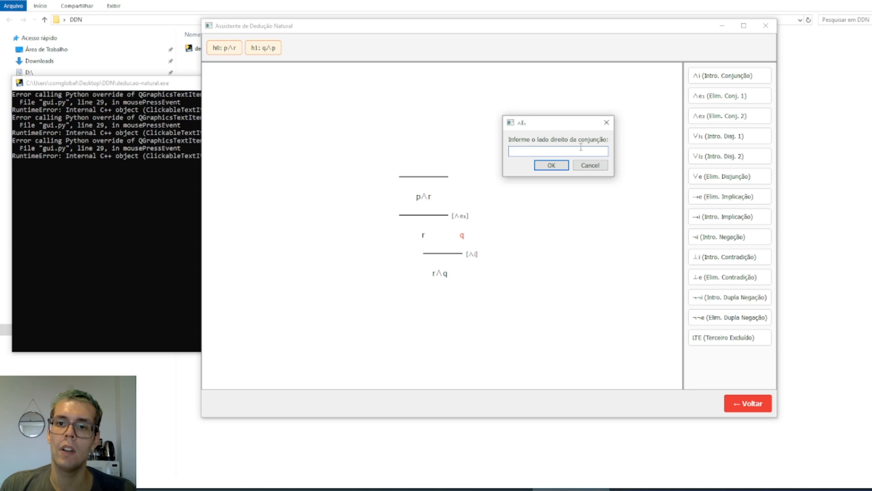
pyautogui.write('p')
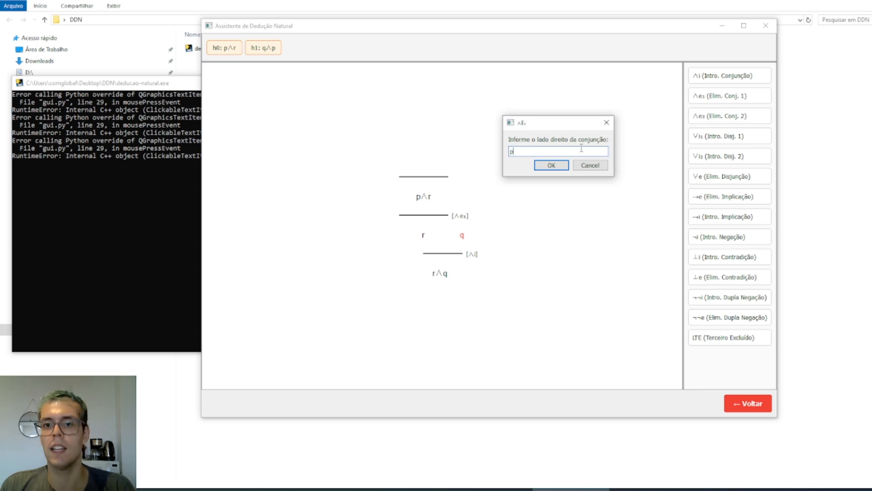
pyautogui.click(560, 166)
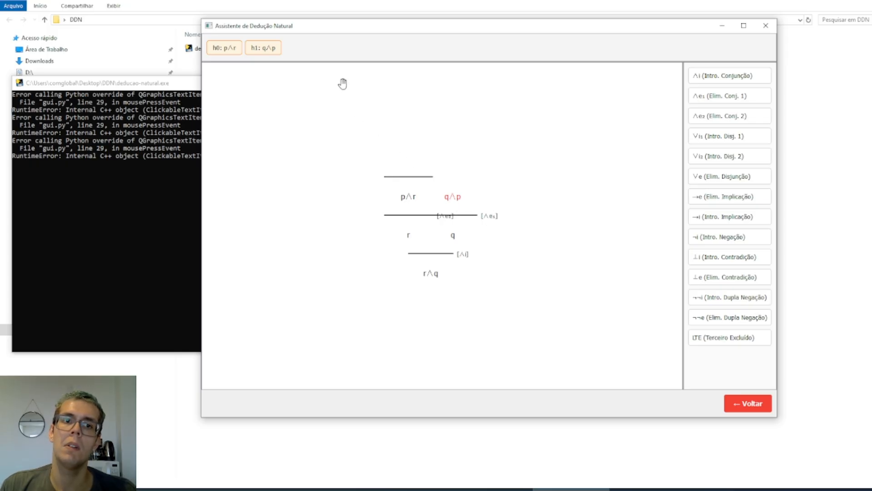
pyautogui.click(270, 49)
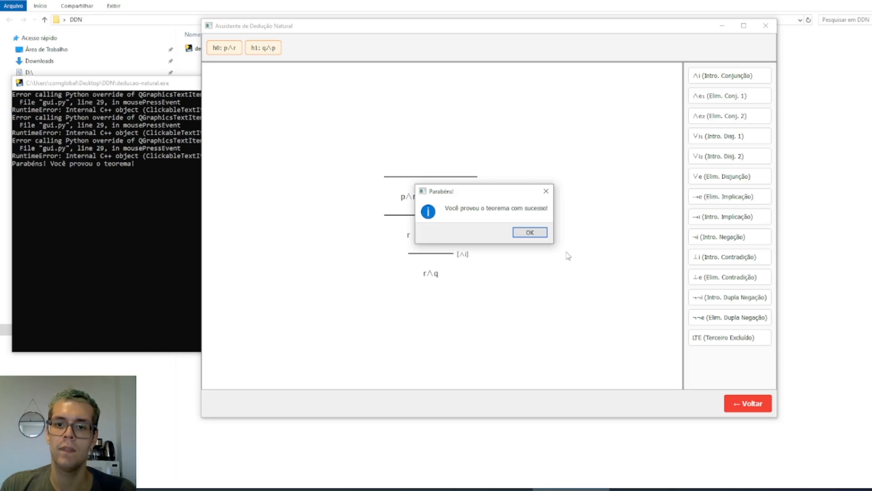
pyautogui.click(539, 237)
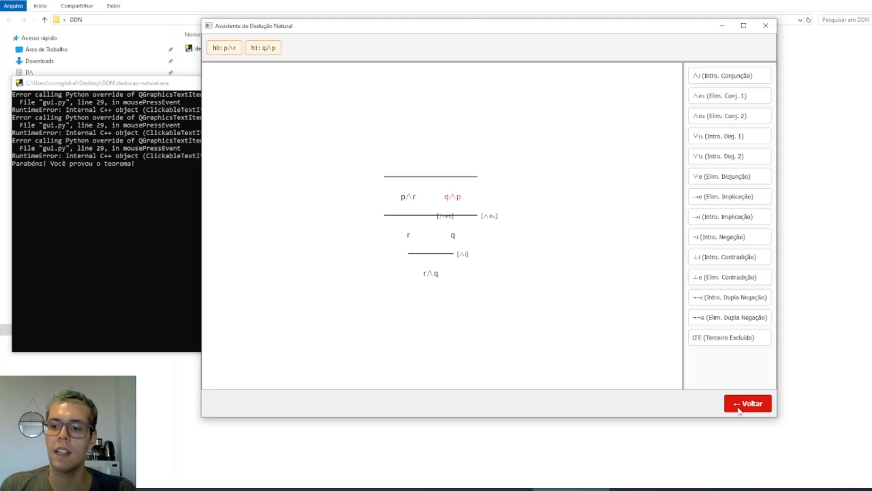
# Clear the previous problem, set the premise to !!(p and q) and the theorem to ~~p, and start the proof
pyautogui.click(740, 410)
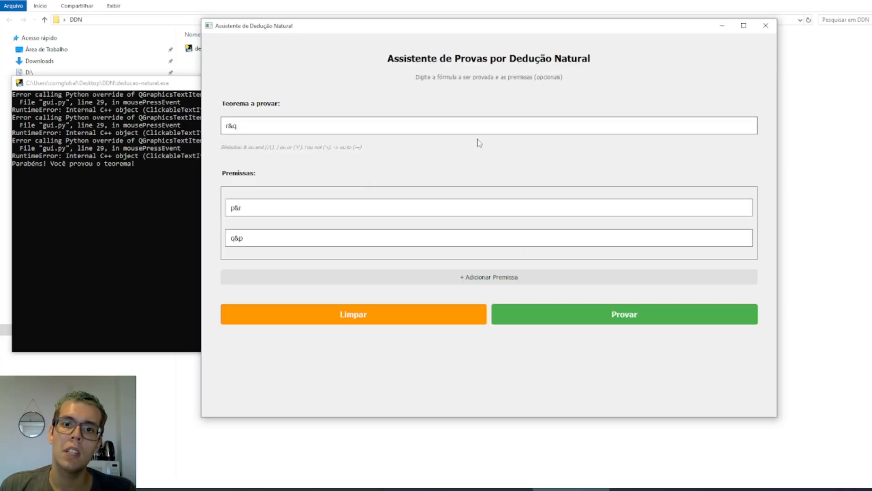
pyautogui.click(436, 319)
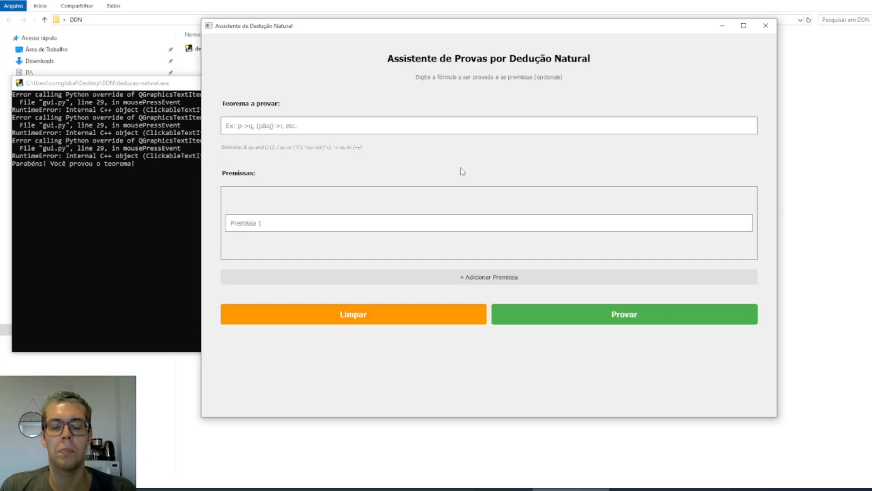
pyautogui.click(433, 129)
pyautogui.click(388, 229)
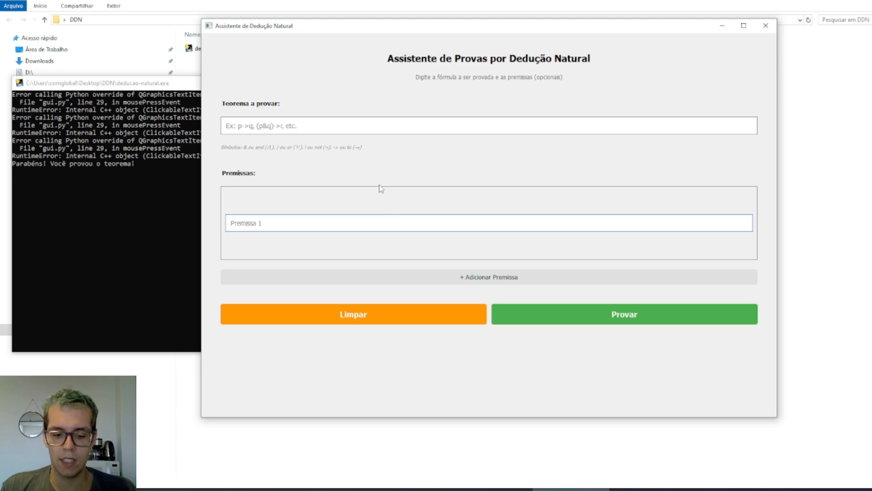
pyautogui.write('(')
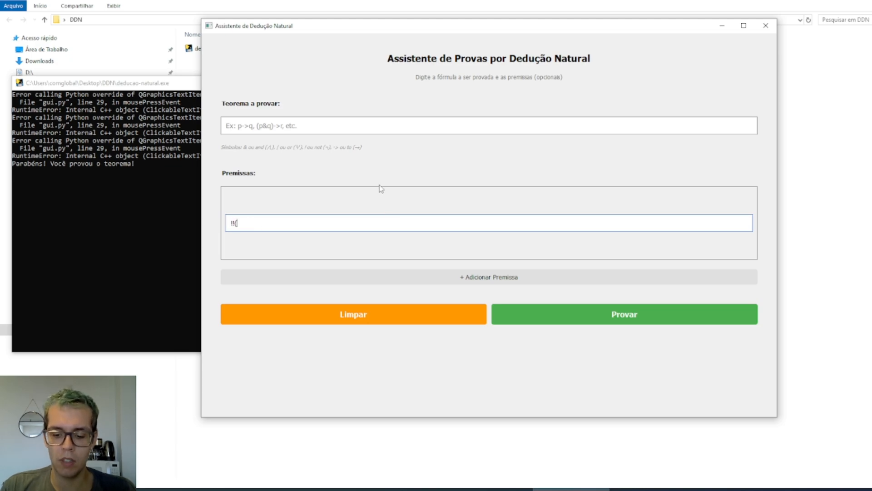
pyautogui.write('p and q')
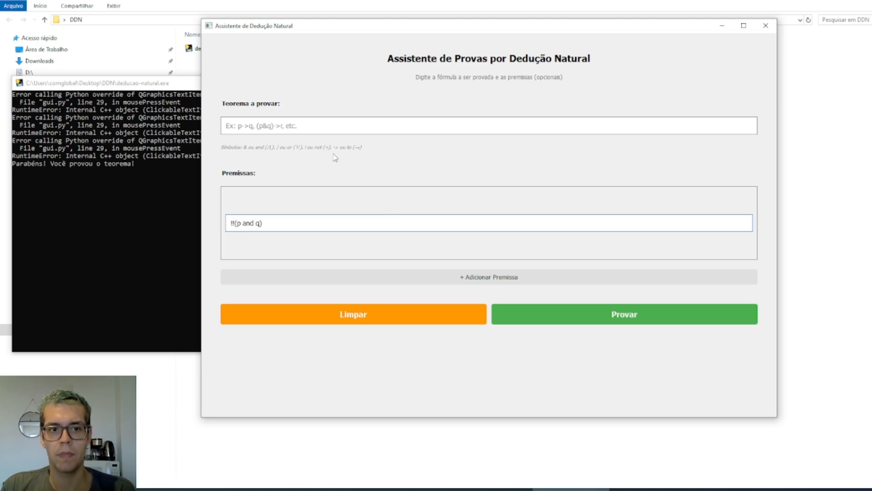
pyautogui.write('~~')
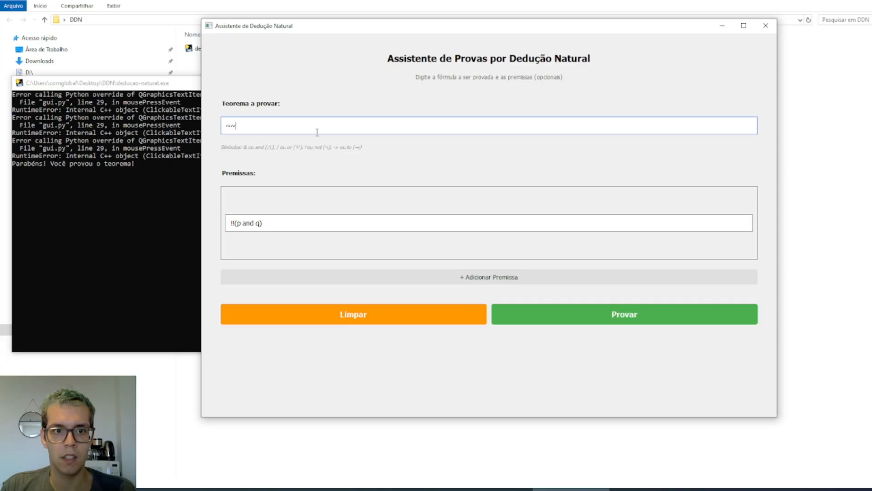
pyautogui.write('p')
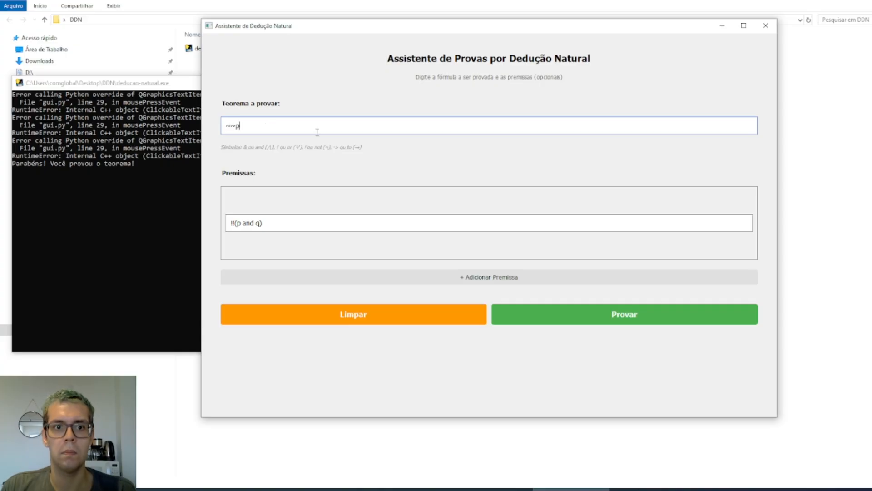
pyautogui.click(585, 310)
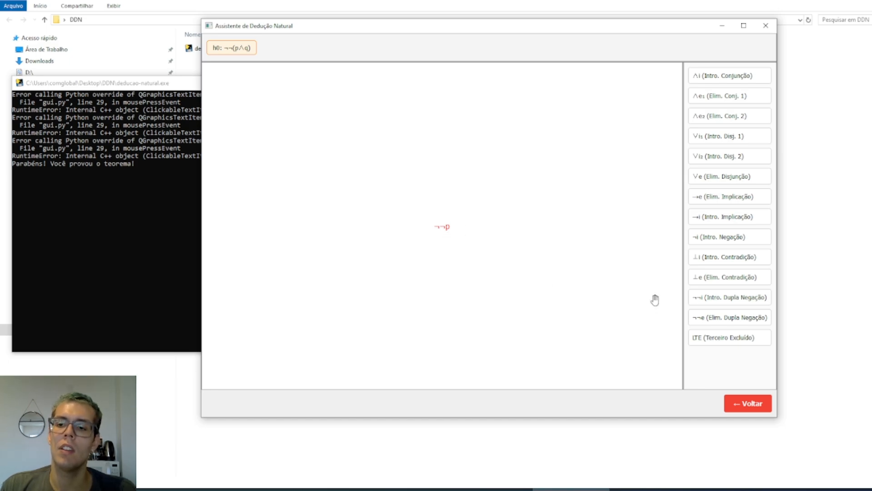
# Apply double negation introduction to ¬¬p, and the first conjunction elimination to p with q as the right side
pyautogui.click(739, 300)
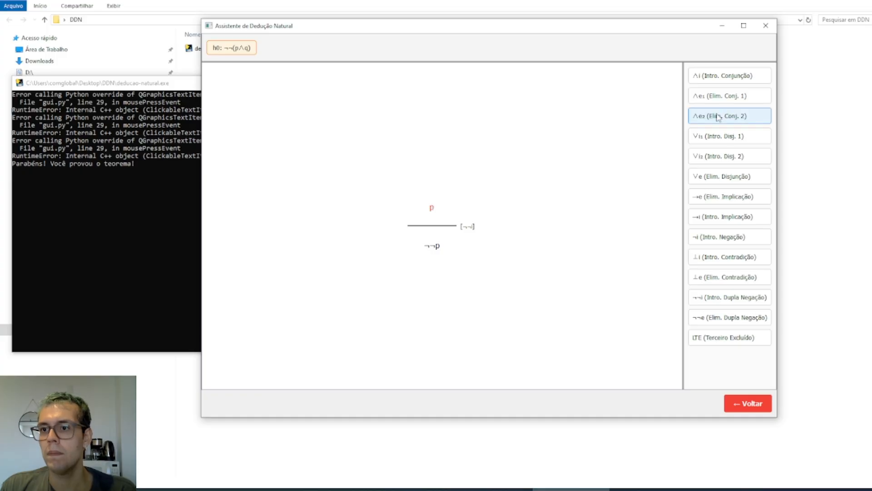
pyautogui.click(716, 98)
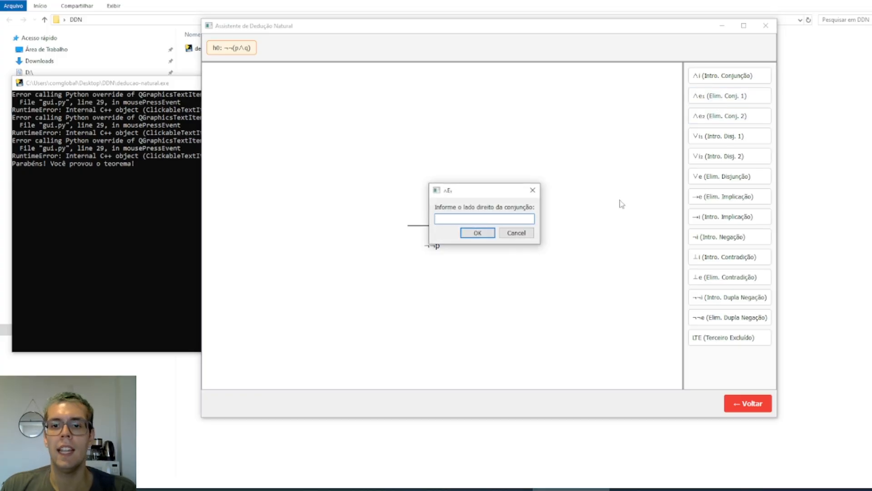
pyautogui.write('q')
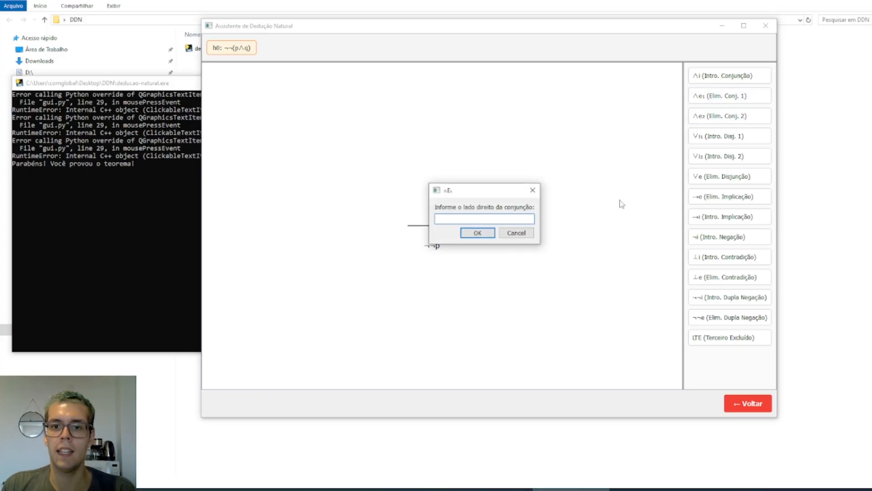
pyautogui.click(477, 233)
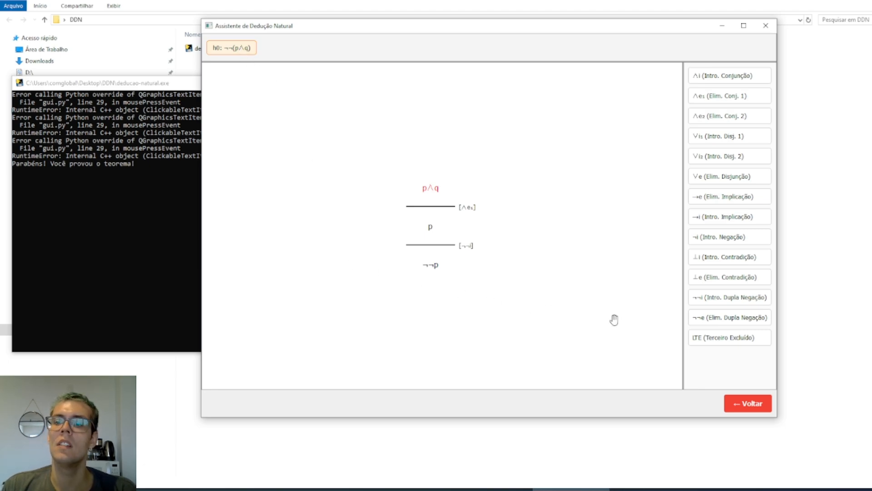
# Apply double negation elimination to p∧q, and complete the proof by closing ¬¬(p∧q) with hypothesis h0
pyautogui.click(715, 320)
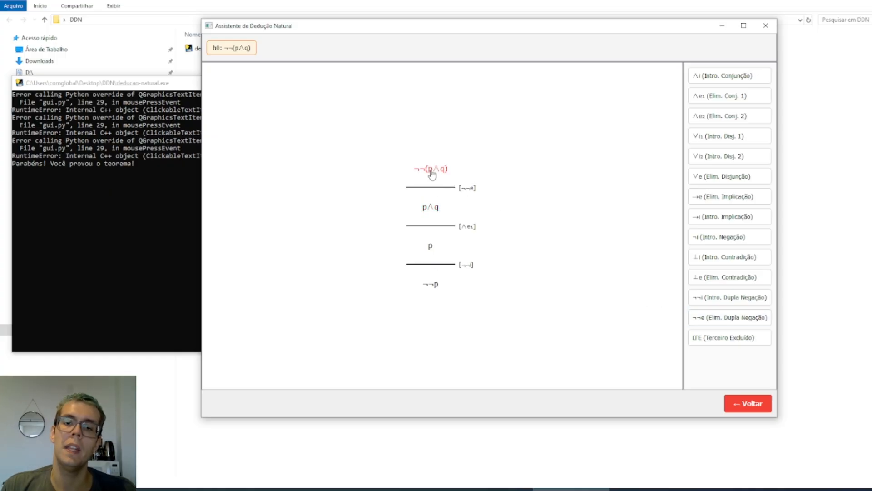
pyautogui.click(242, 50)
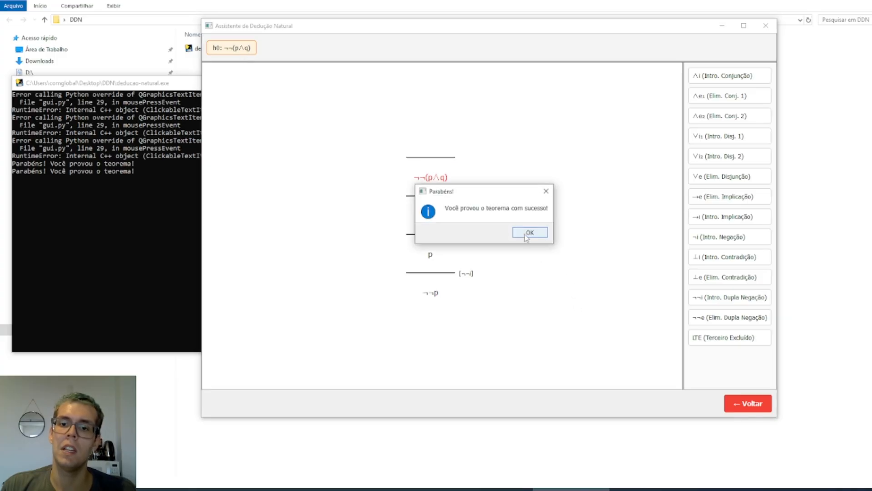
pyautogui.click(525, 233)
# Return to the problem form, clear it, and enter the premises p to q and q to r
pyautogui.click(740, 404)
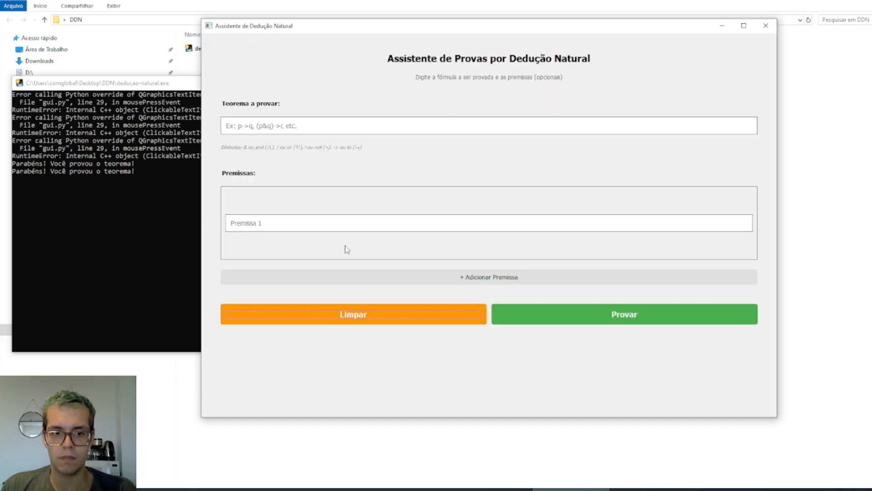
pyautogui.click(348, 226)
pyautogui.write('p')
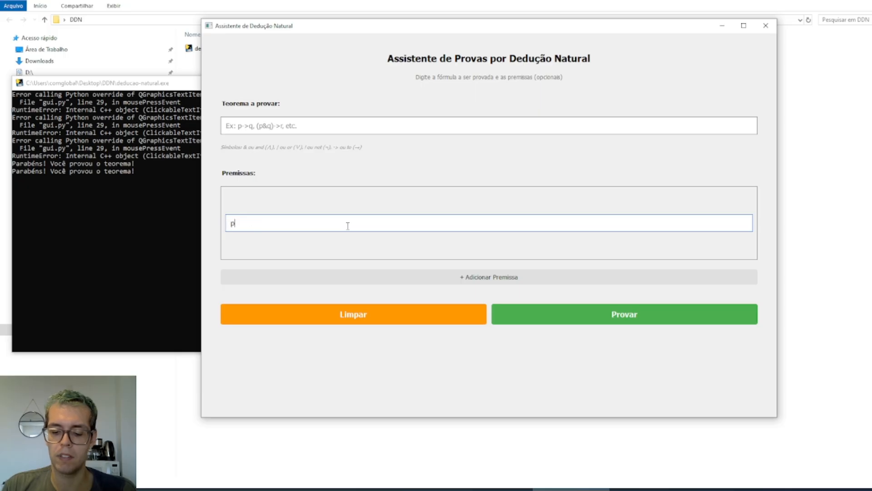
pyautogui.write(' to q')
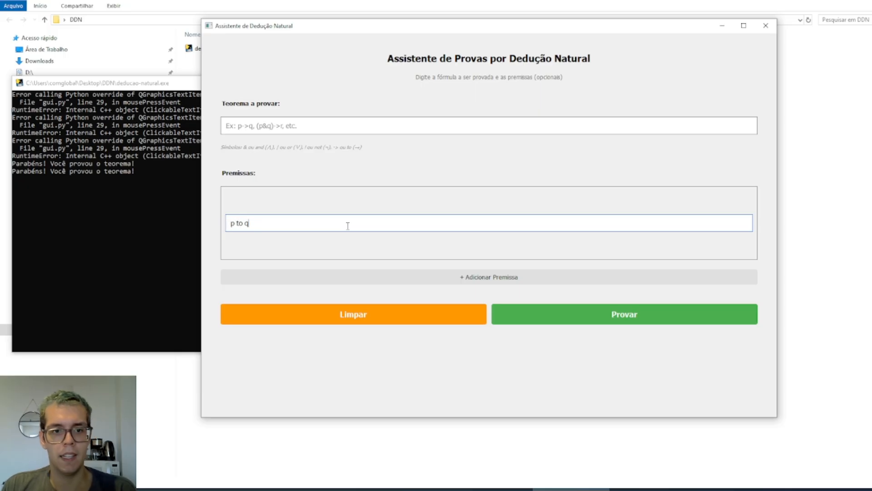
pyautogui.click(374, 277)
pyautogui.click(307, 235)
pyautogui.write('q to r')
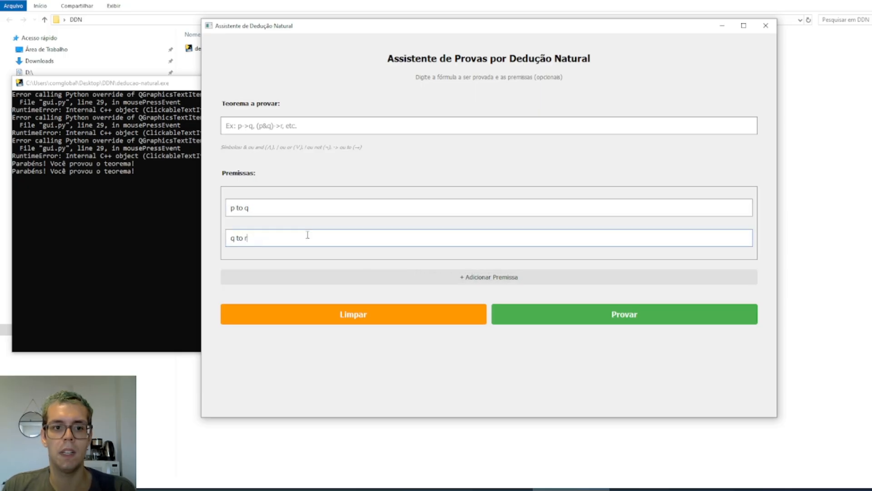
# Set the theorem to p to r and start the proof
pyautogui.click(299, 124)
pyautogui.write('p')
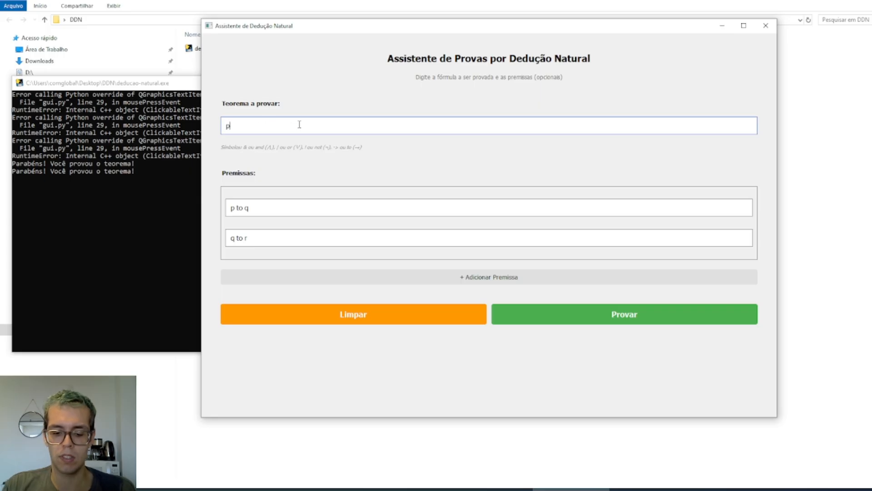
pyautogui.write(' to r')
pyautogui.click(550, 305)
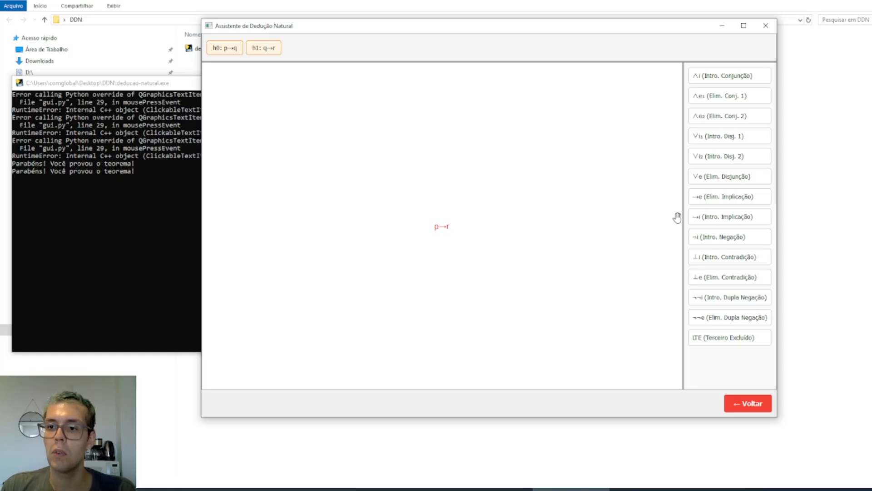
# Apply implication introduction to p→r, and compare the hypotheses available at p→r and at r
pyautogui.click(717, 223)
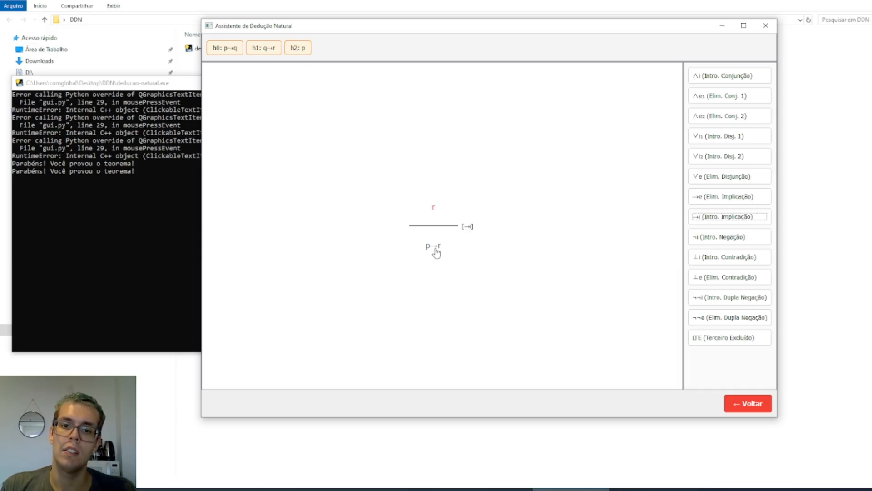
pyautogui.click(435, 250)
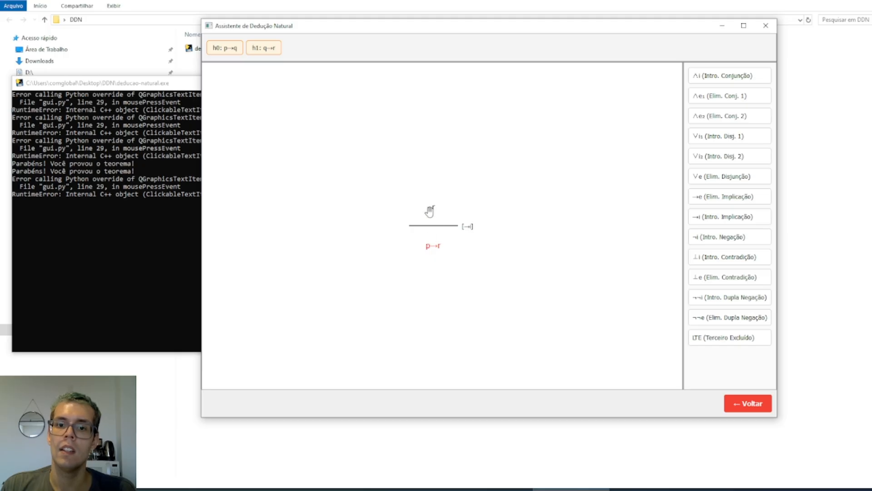
pyautogui.click(430, 211)
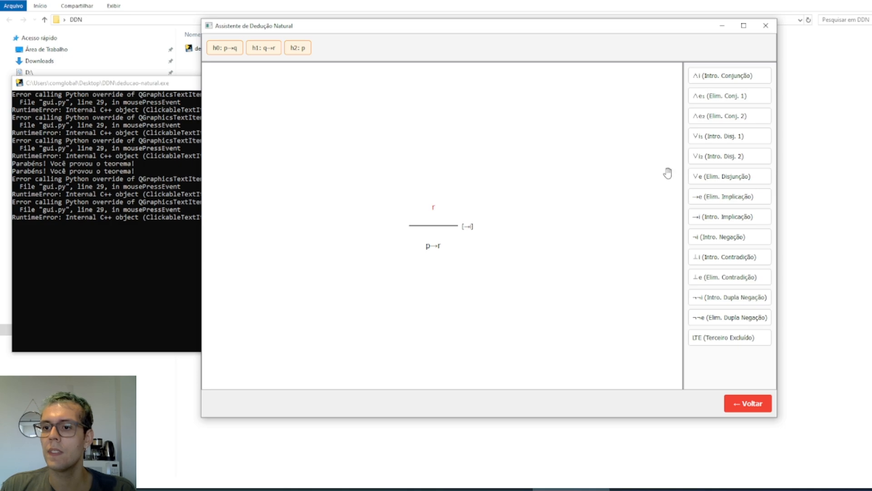
# Apply implication elimination to r with q as the premise, and close q→r with hypothesis h1
pyautogui.click(736, 199)
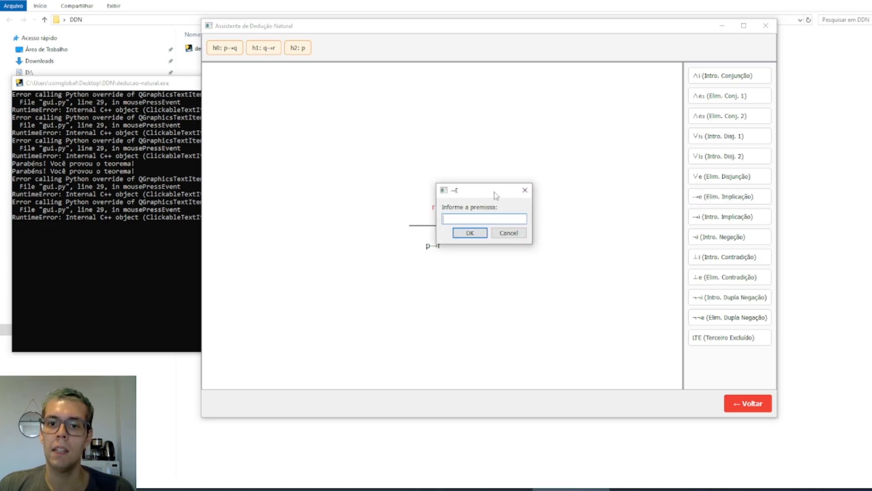
pyautogui.moveTo(495, 192); pyautogui.dragTo(551, 157)
pyautogui.write('q')
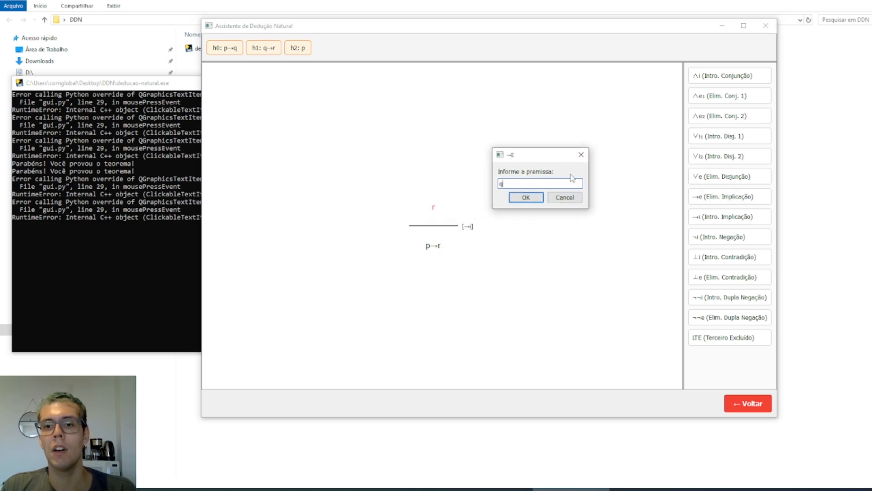
pyautogui.click(525, 197)
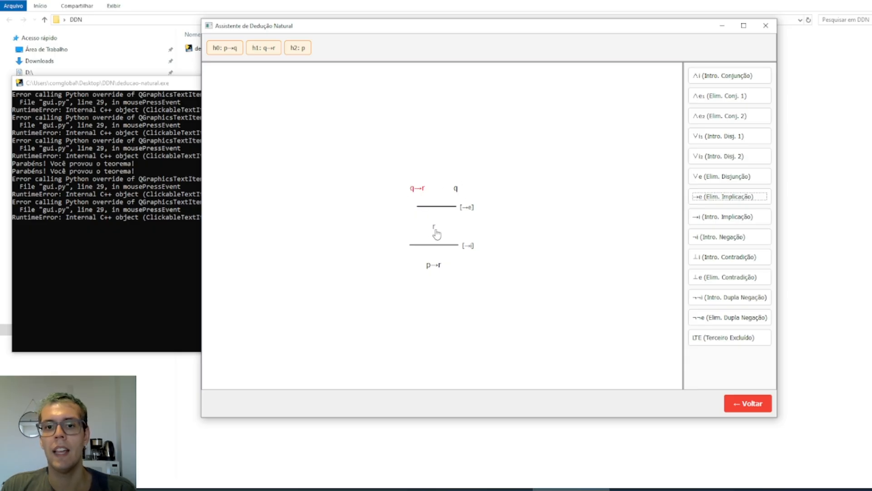
pyautogui.click(271, 51)
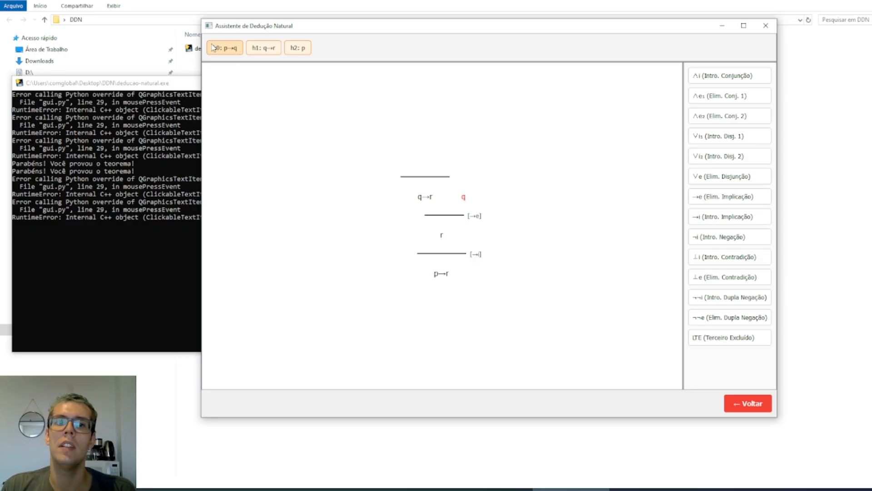
# Apply implication elimination to q with p as the premise, and complete the proof by closing p→q with h0 and p with h2
pyautogui.click(750, 199)
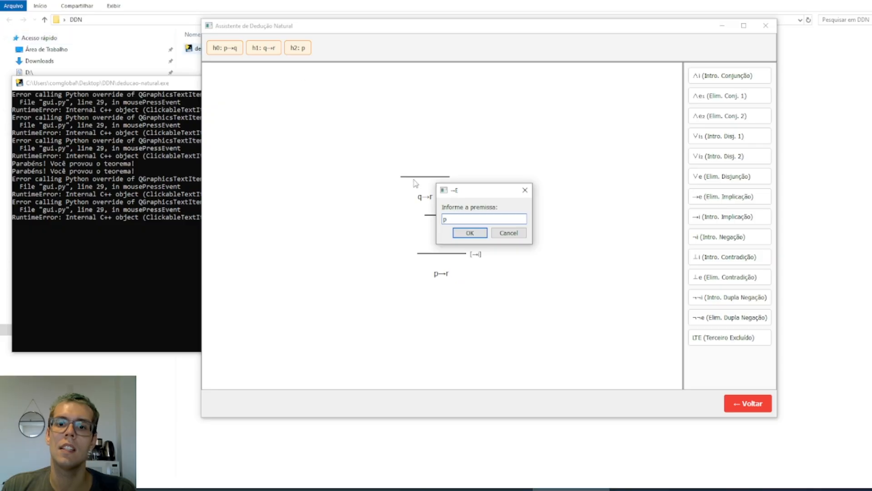
pyautogui.click(470, 234)
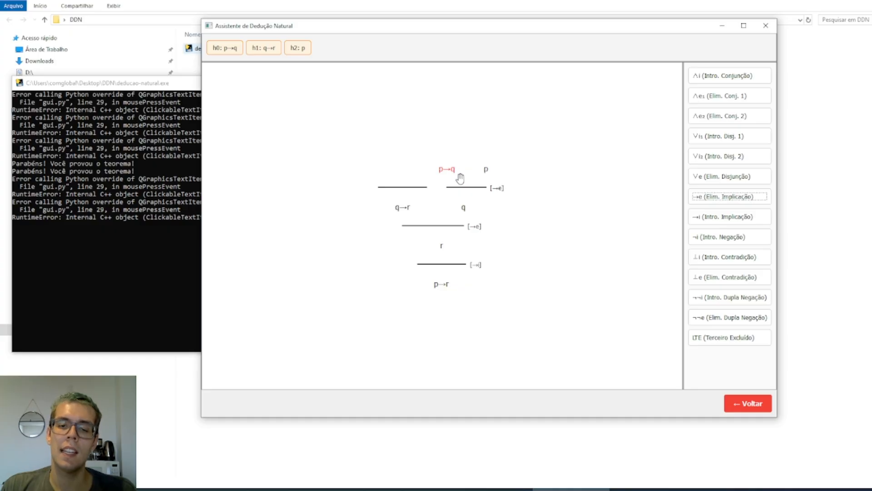
pyautogui.click(226, 47)
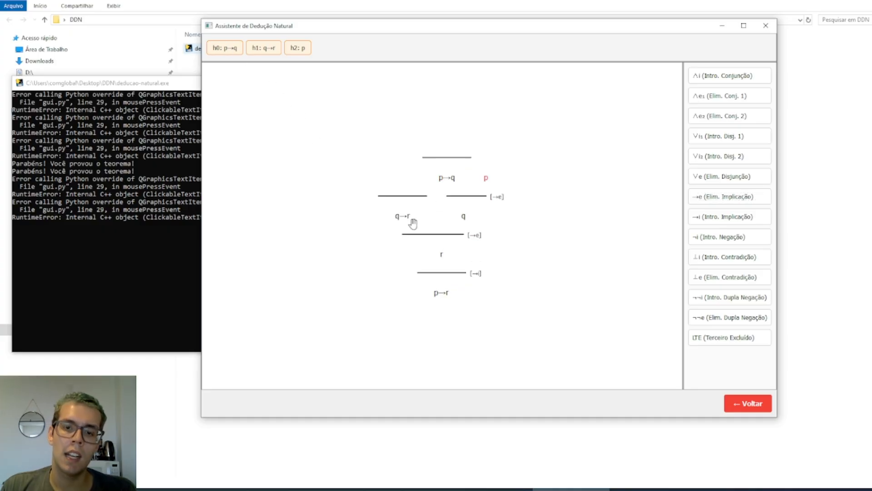
pyautogui.click(305, 48)
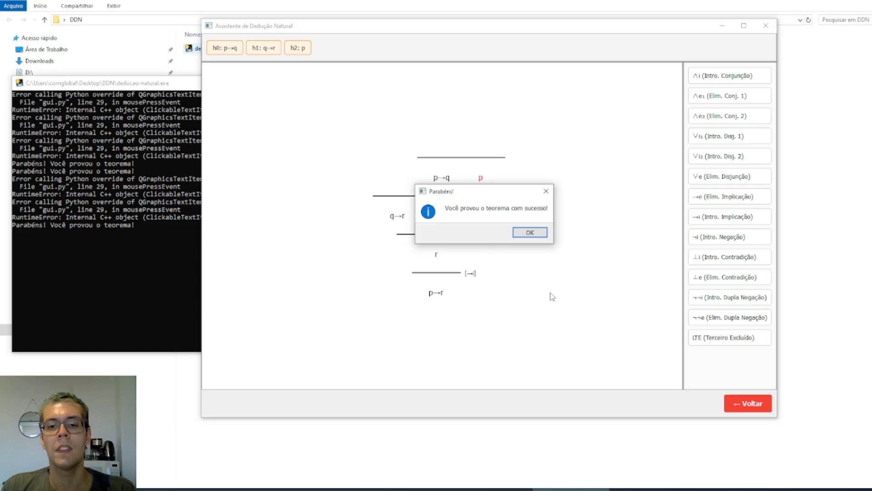
pyautogui.click(535, 239)
# Set up a new problem with the premises p and !p and the theorem q, and start the proof
pyautogui.click(340, 225)
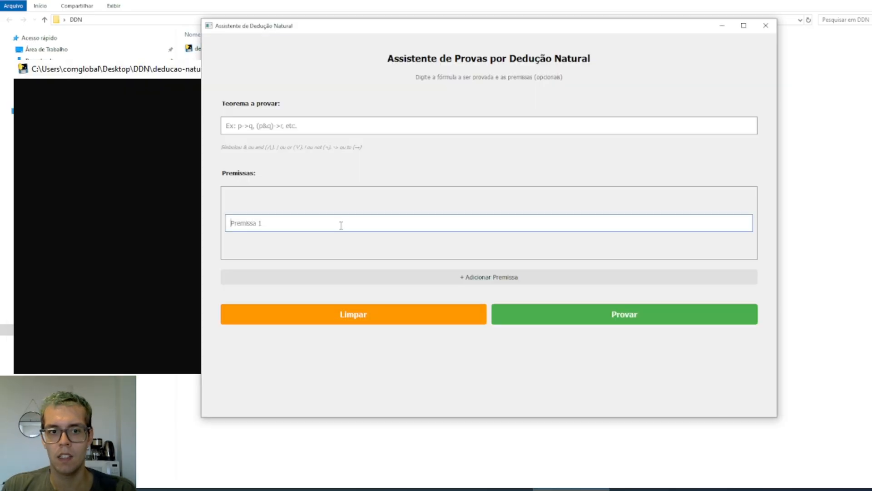
pyautogui.write('p')
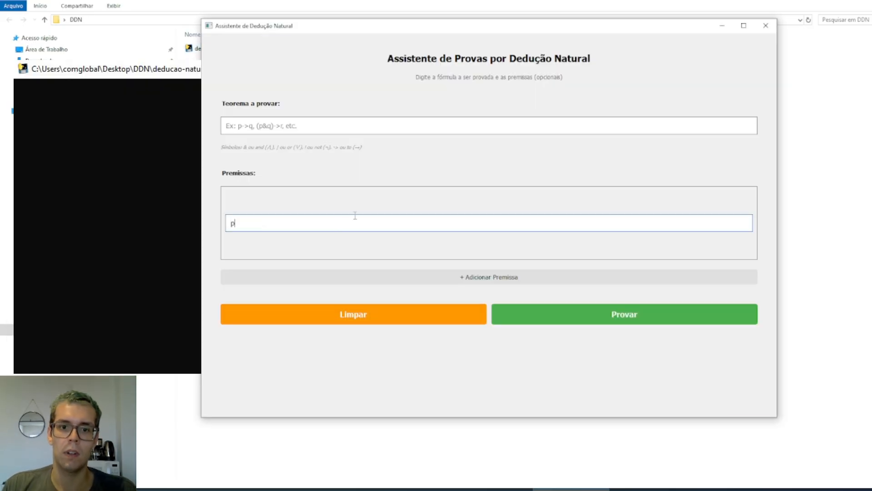
pyautogui.click(350, 272)
pyautogui.click(315, 238)
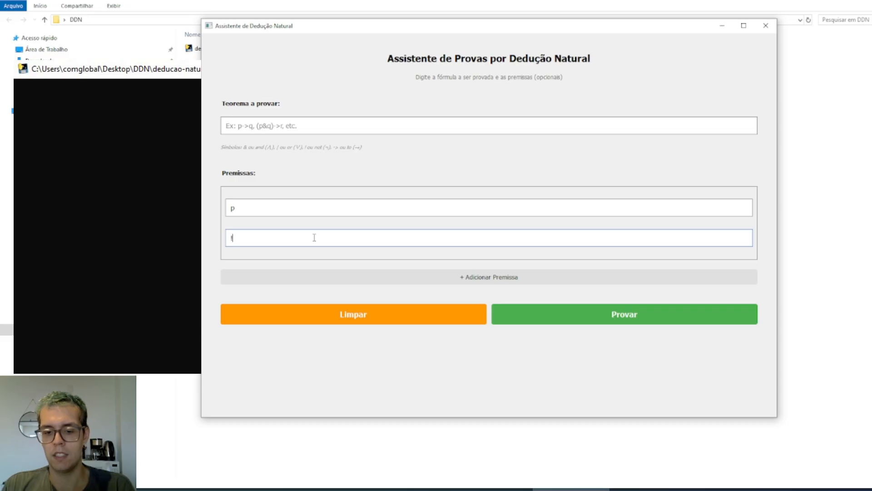
pyautogui.write('!p')
pyautogui.write('q')
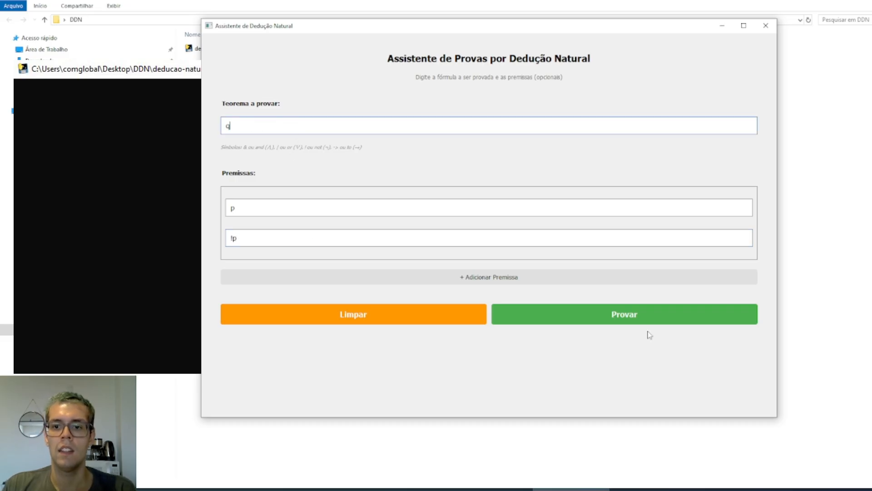
pyautogui.click(616, 312)
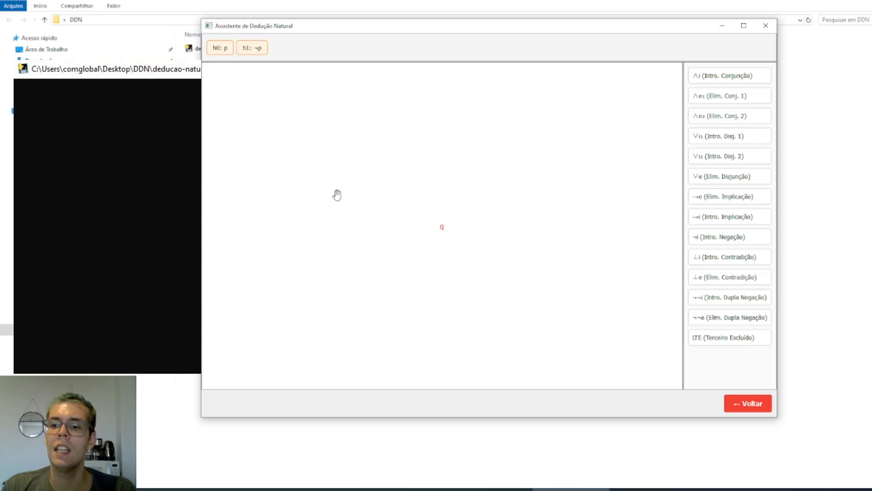
# Apply contradiction elimination to q, and contradiction introduction to ⊥ with p as the formula to negate
pyautogui.click(700, 284)
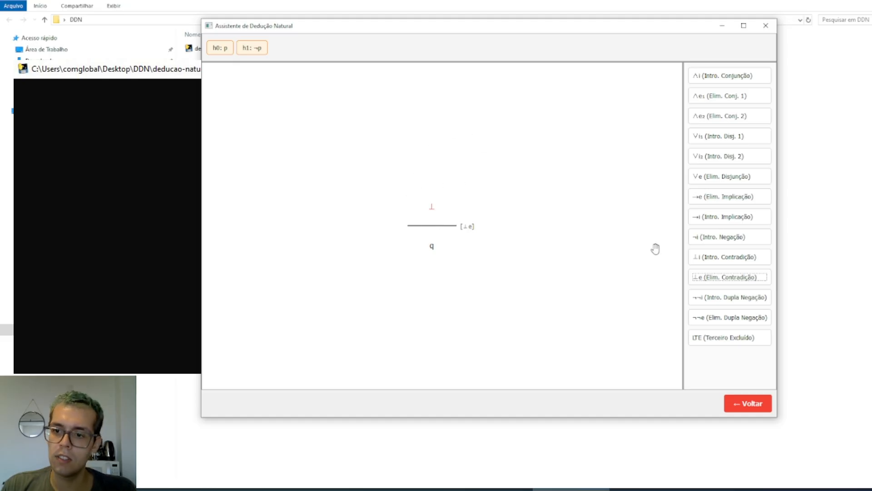
pyautogui.click(700, 258)
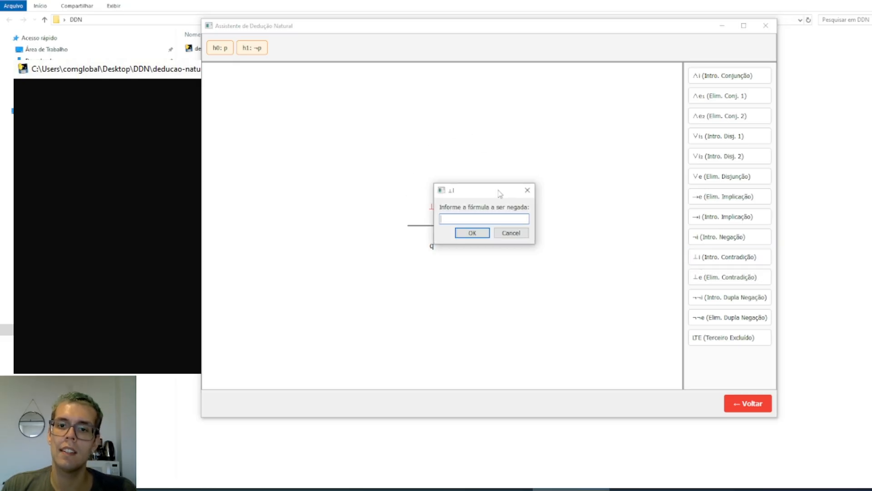
pyautogui.moveTo(500, 193); pyautogui.dragTo(551, 137)
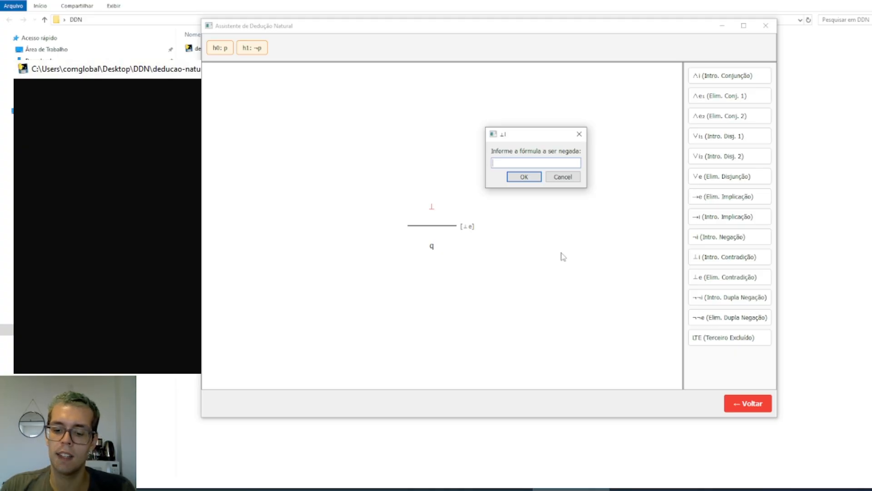
pyautogui.write('p')
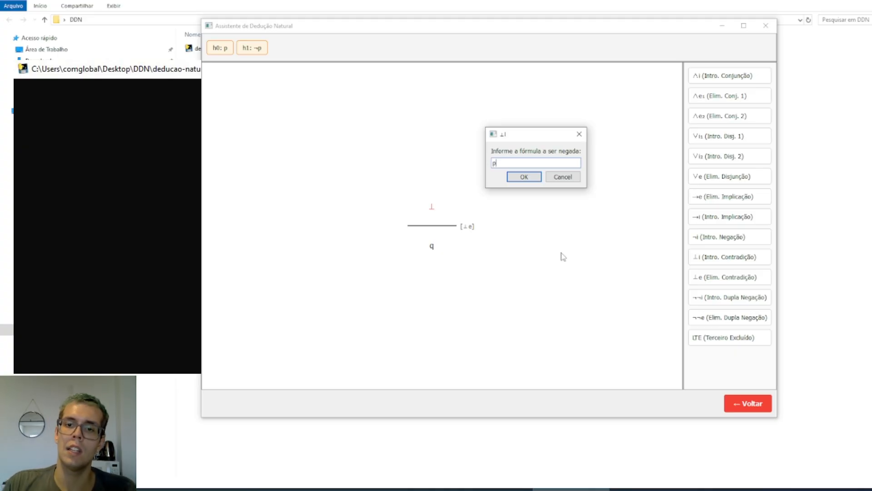
pyautogui.click(524, 177)
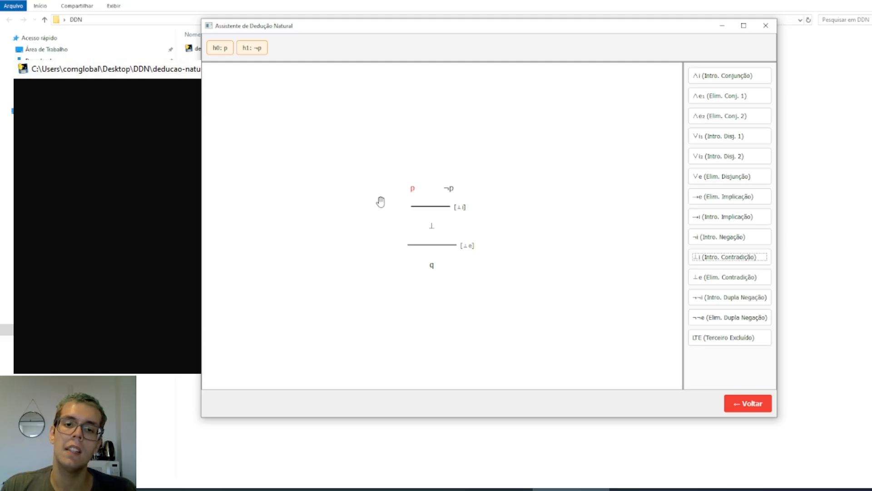
# Complete the proof by closing p with hypothesis h0 and ¬p with hypothesis h1
pyautogui.click(220, 47)
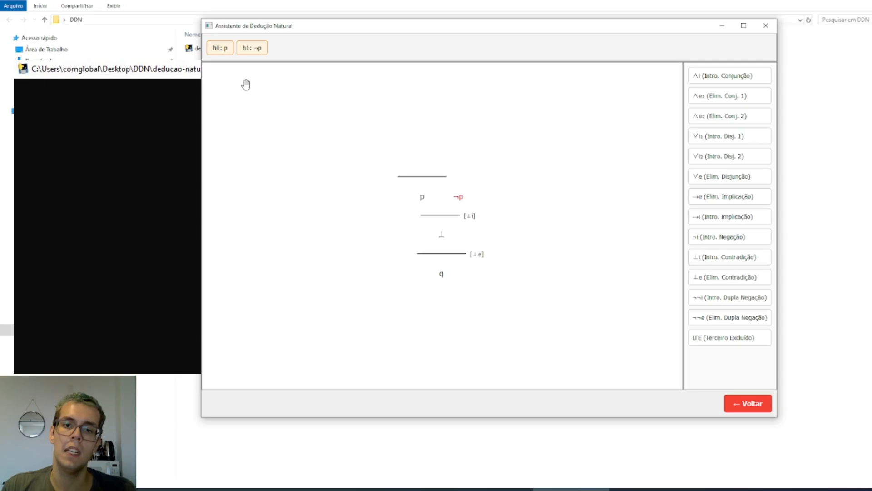
pyautogui.click(258, 50)
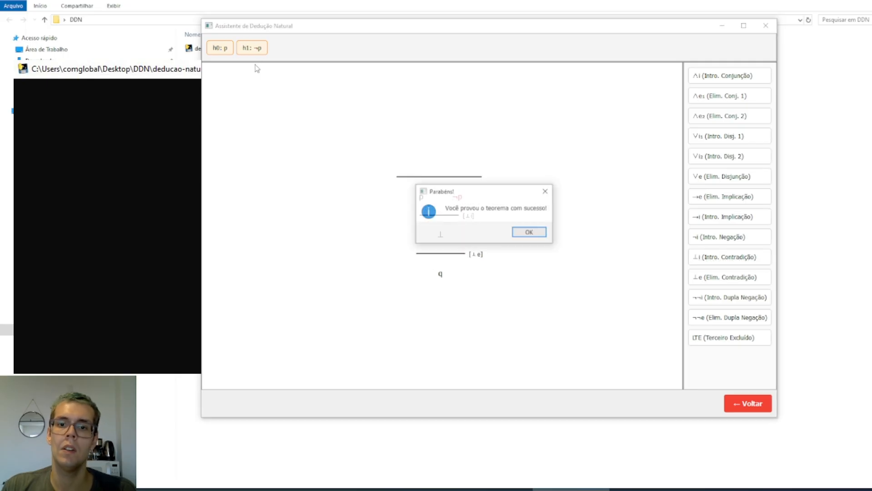
pyautogui.click(527, 231)
# Return to the problem form and enter the premises p->q and !q
pyautogui.click(748, 403)
pyautogui.click(533, 232)
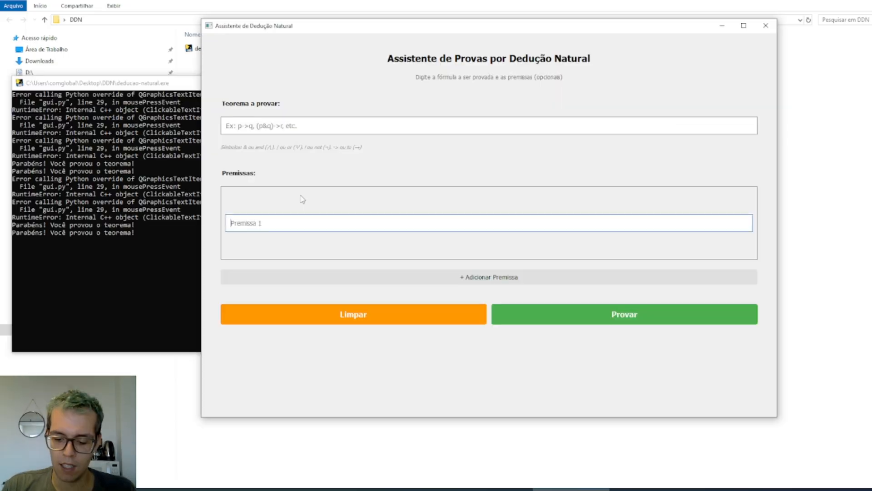
pyautogui.write('p->q')
pyautogui.click(384, 271)
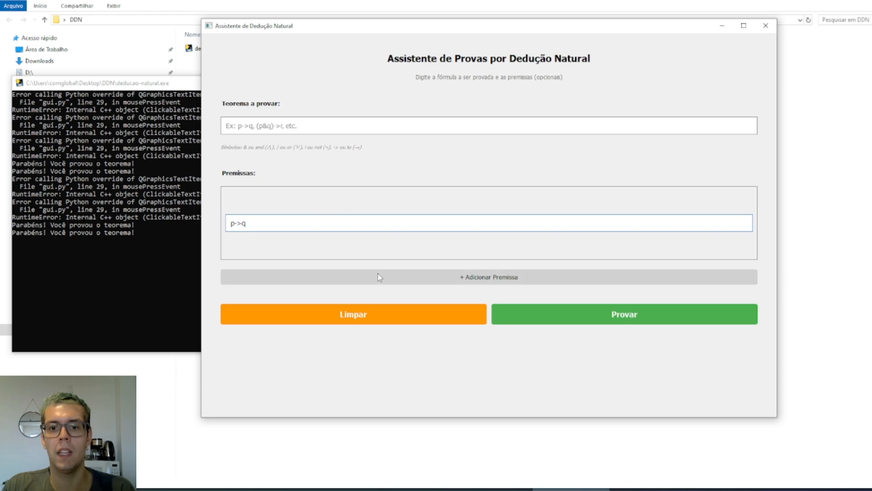
pyautogui.write('!q')
# Set the theorem to !p and start the proof
pyautogui.click(269, 121)
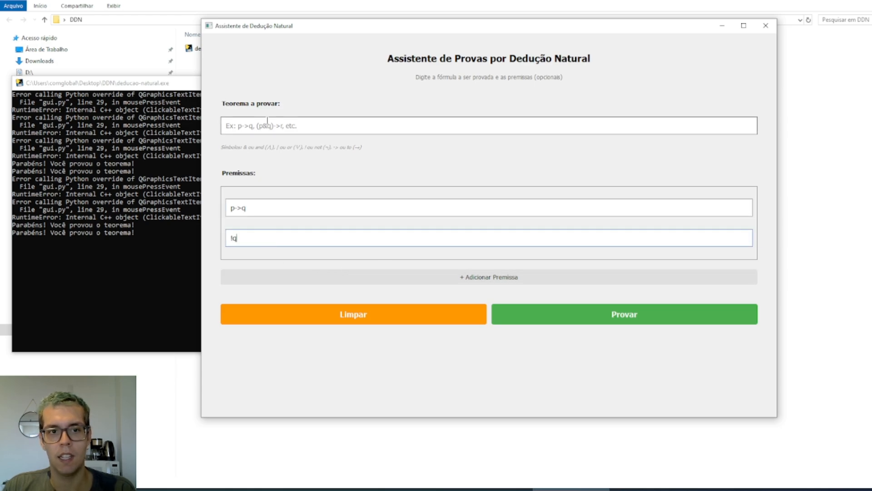
pyautogui.write('!p')
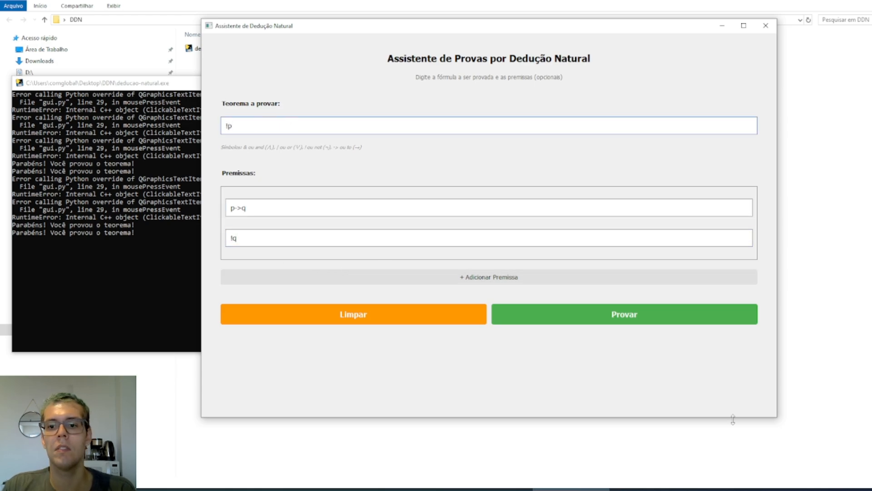
pyautogui.click(657, 320)
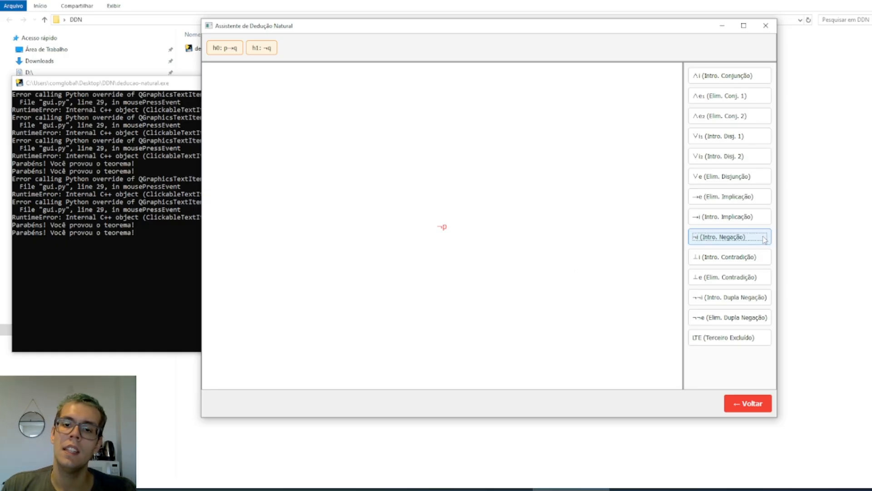
# Apply negation introduction to ¬p, and compare the hypotheses available at ¬p and at ⊥
pyautogui.click(763, 237)
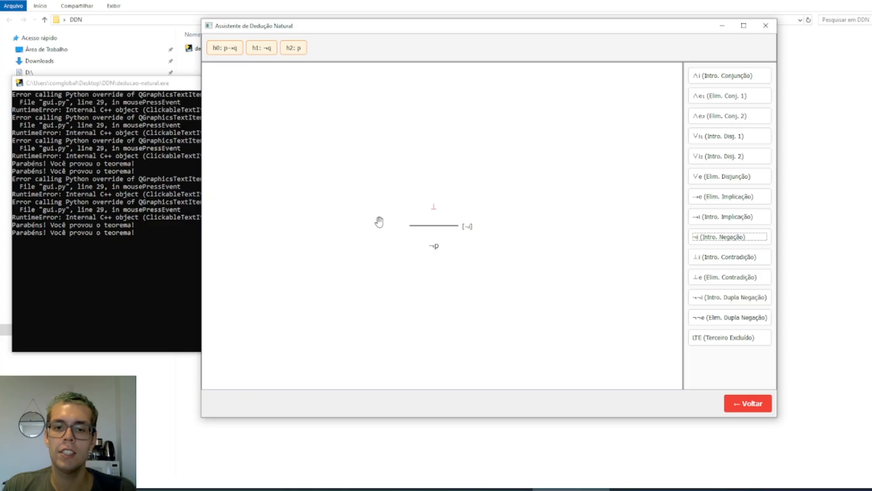
pyautogui.click(435, 247)
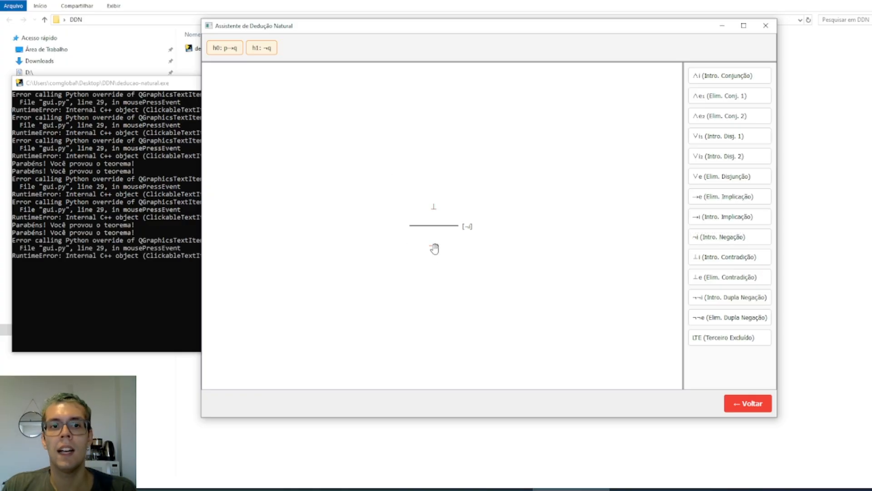
pyautogui.click(434, 211)
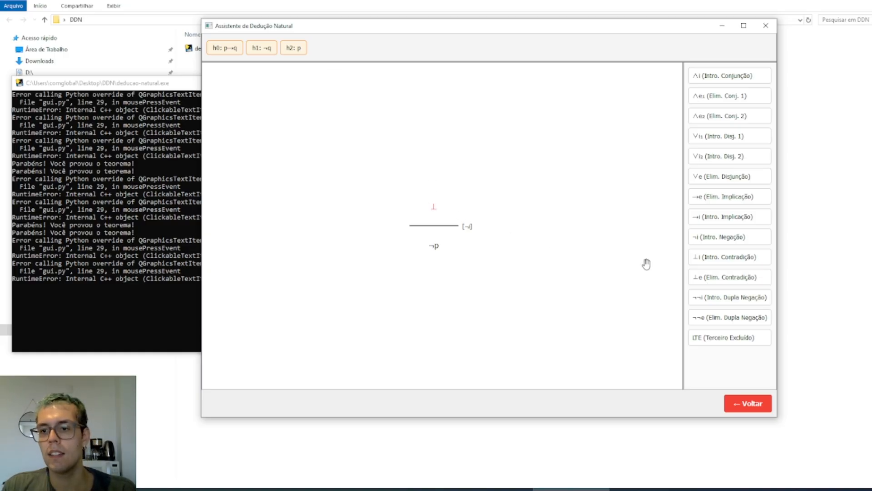
# Apply contradiction introduction to ⊥ with q as the formula to negate
pyautogui.click(698, 260)
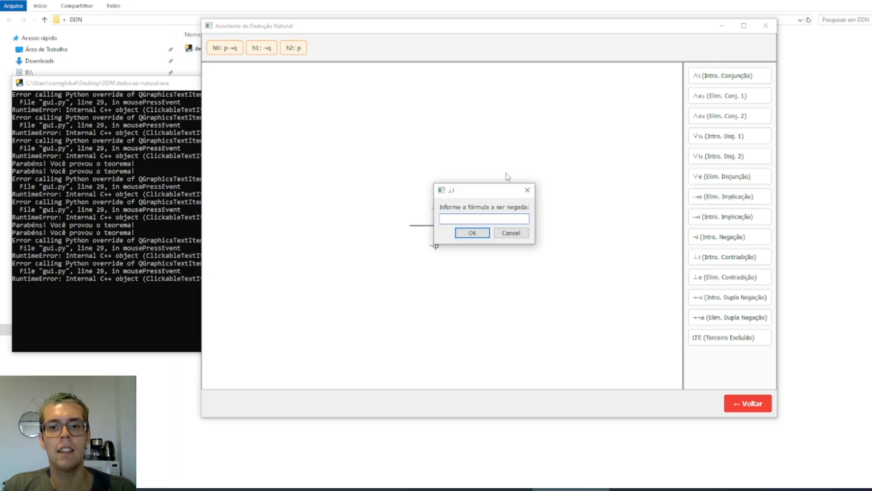
pyautogui.moveTo(495, 188); pyautogui.dragTo(568, 163)
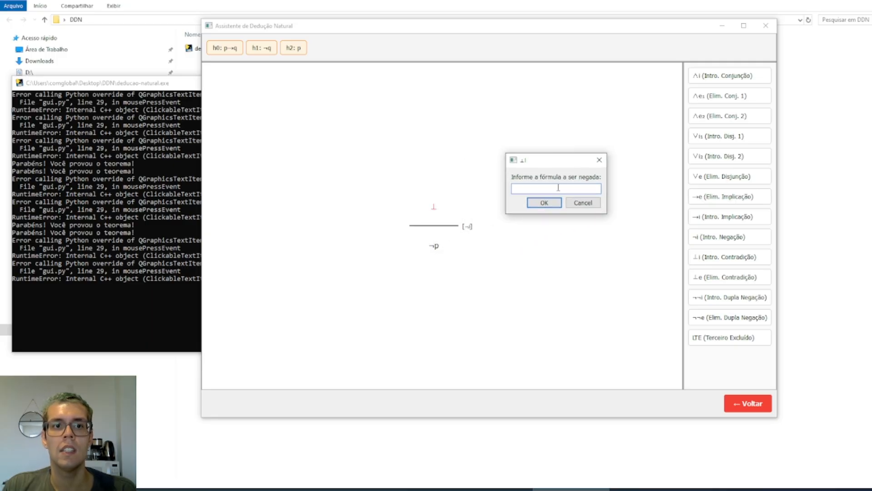
pyautogui.write('q')
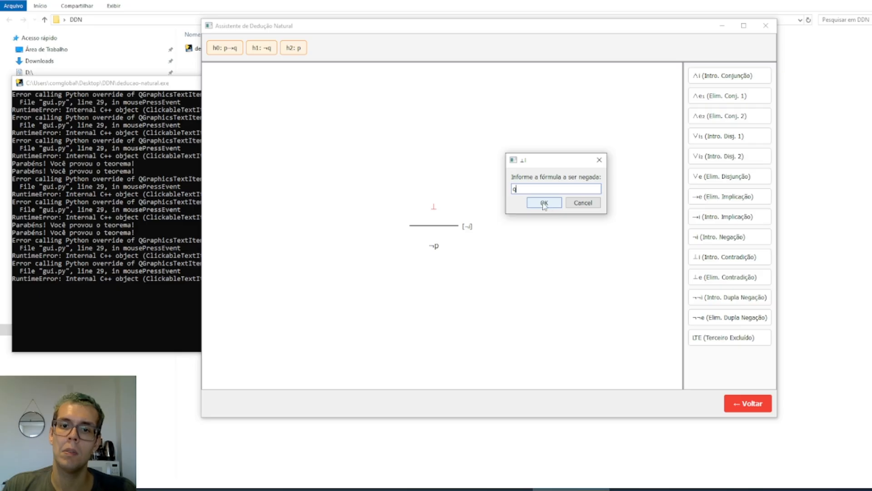
pyautogui.click(545, 203)
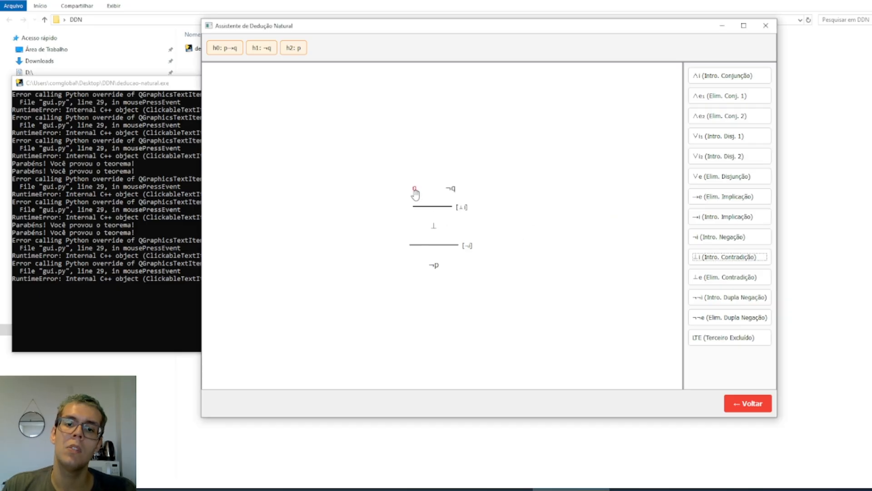
# Close ¬q with hypothesis h1, and apply implication elimination to q with p as the premise
pyautogui.click(451, 188)
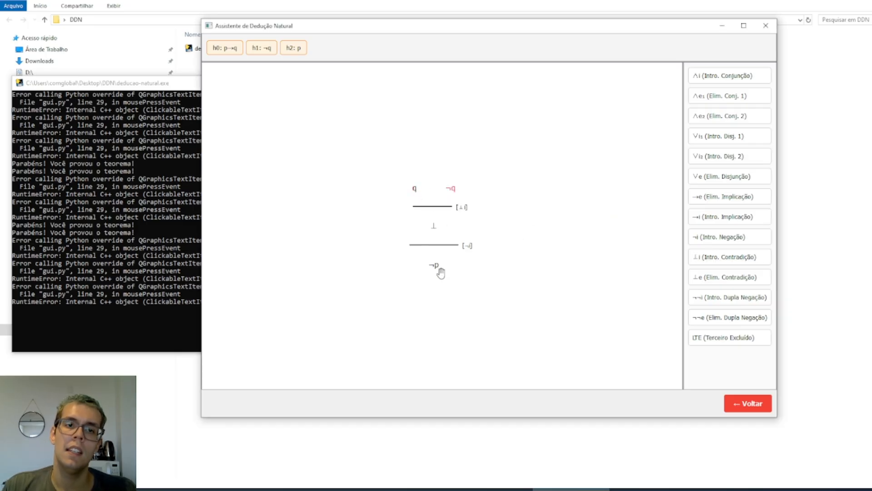
pyautogui.click(261, 47)
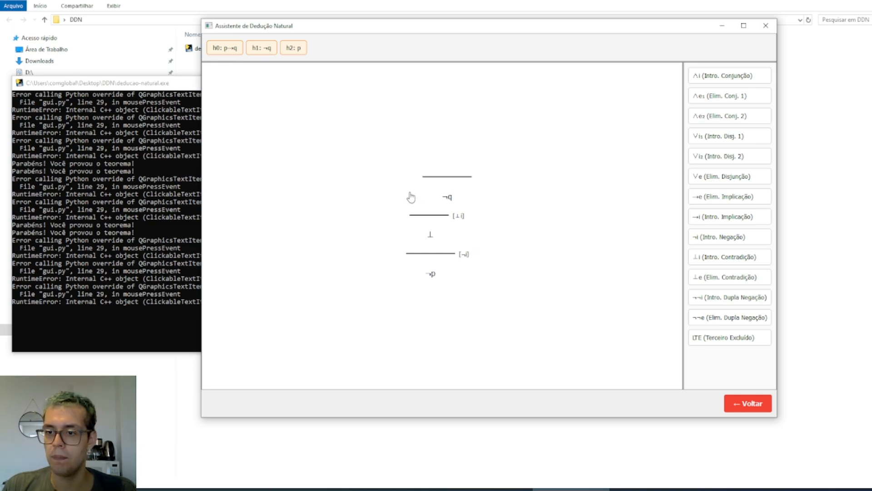
pyautogui.click(716, 204)
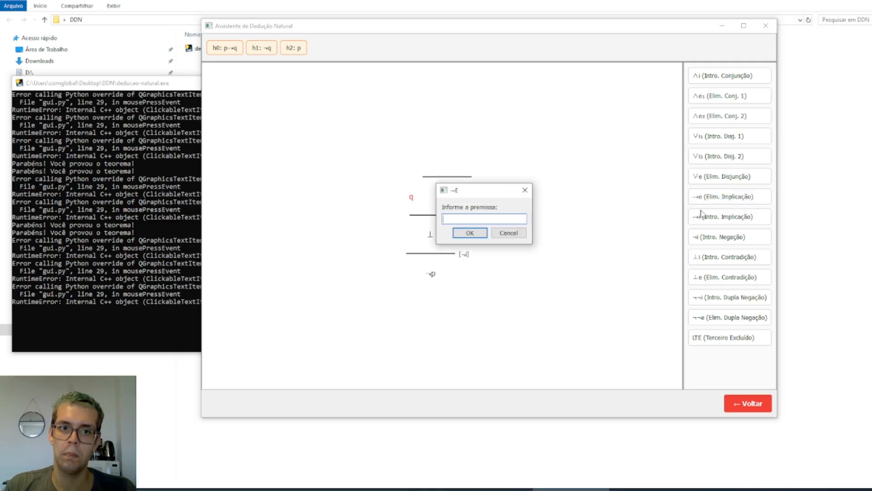
pyautogui.click(469, 233)
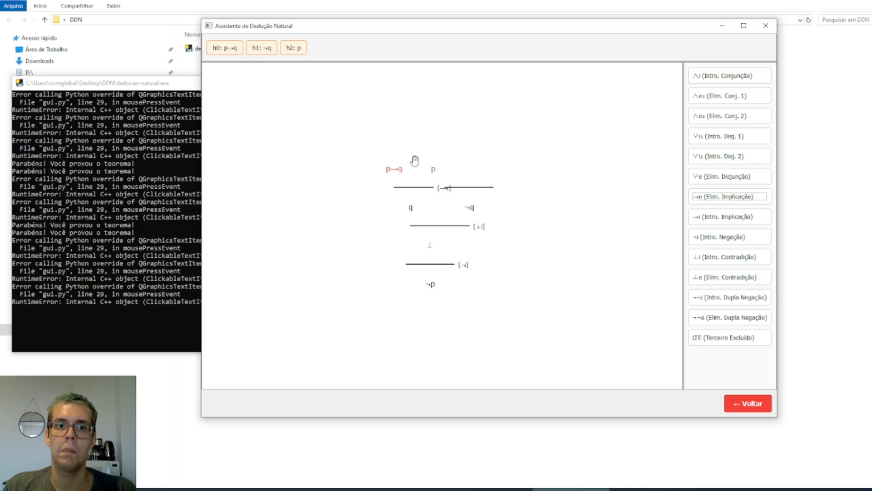
# Finish the modus tollens proof by closing p→q with hypothesis h0 and p with hypothesis h2
pyautogui.click(231, 52)
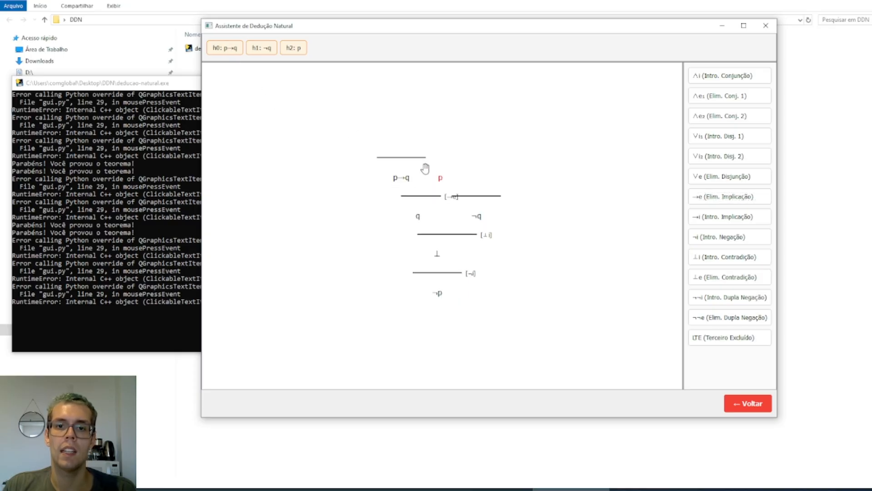
pyautogui.click(300, 50)
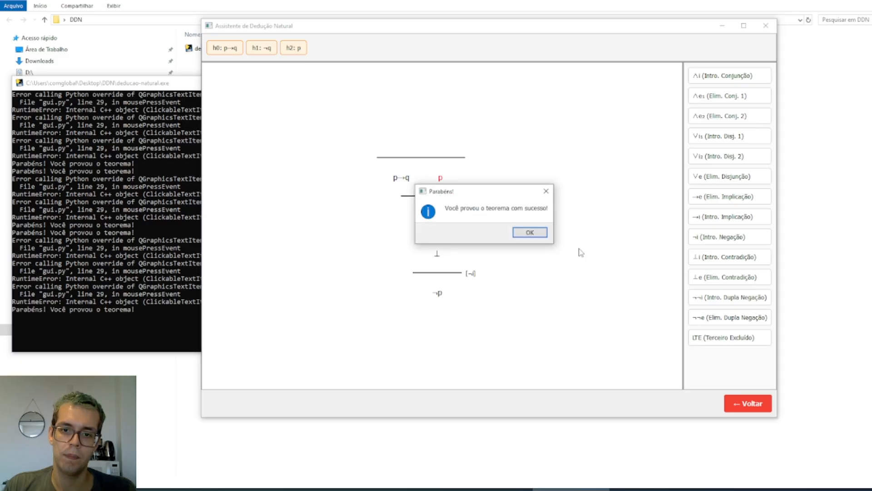
pyautogui.click(527, 233)
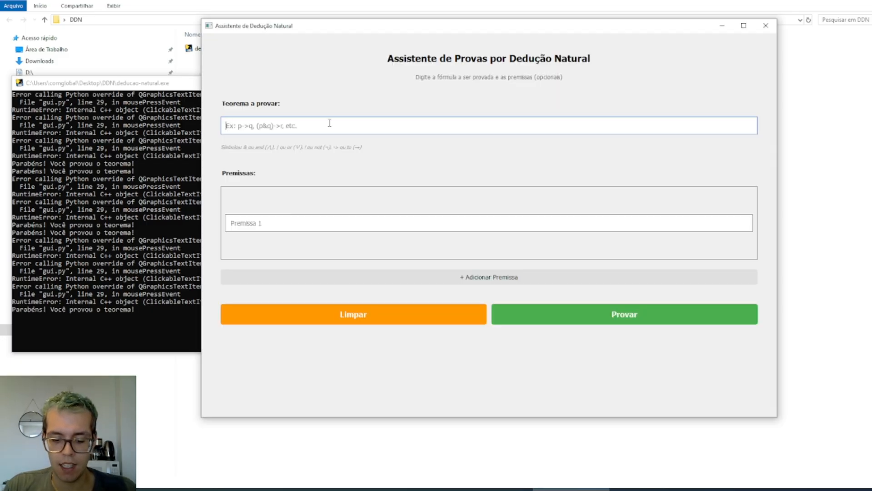
# Set the theorem to "q or p or r" with the single premise p, and start the proof
pyautogui.write('q or p or r')
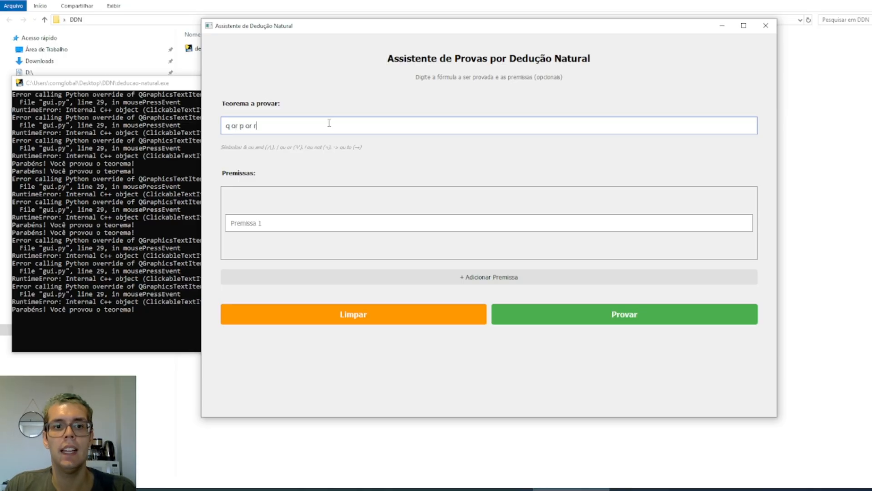
pyautogui.click(313, 227)
pyautogui.write('p')
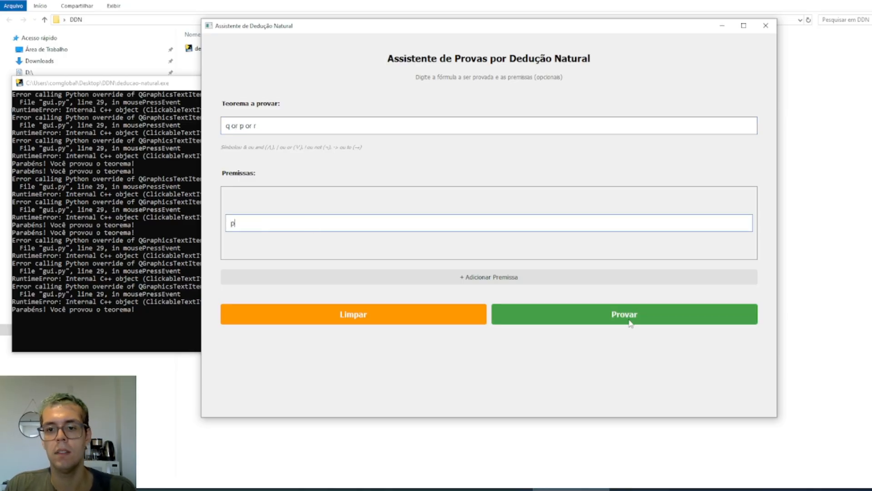
pyautogui.click(629, 320)
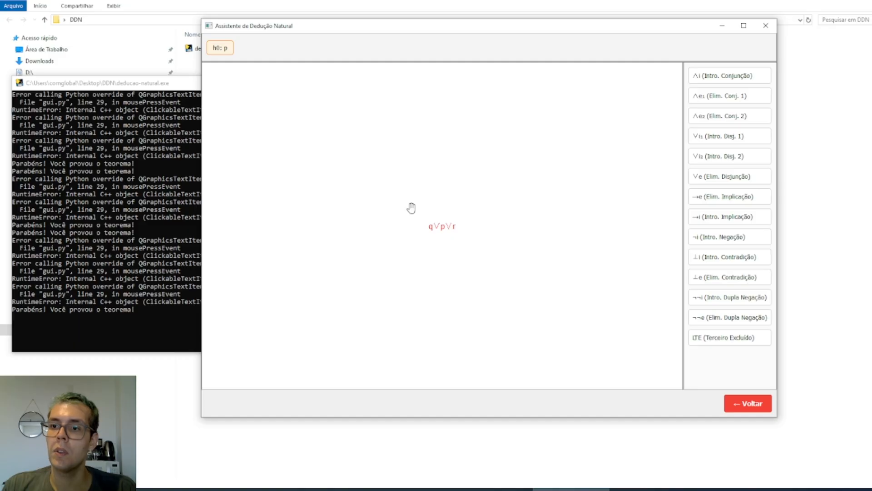
# Prove q∨p∨r by reducing it to p with disjunction introductions 1 and 2 and closing p with hypothesis h0
pyautogui.click(709, 138)
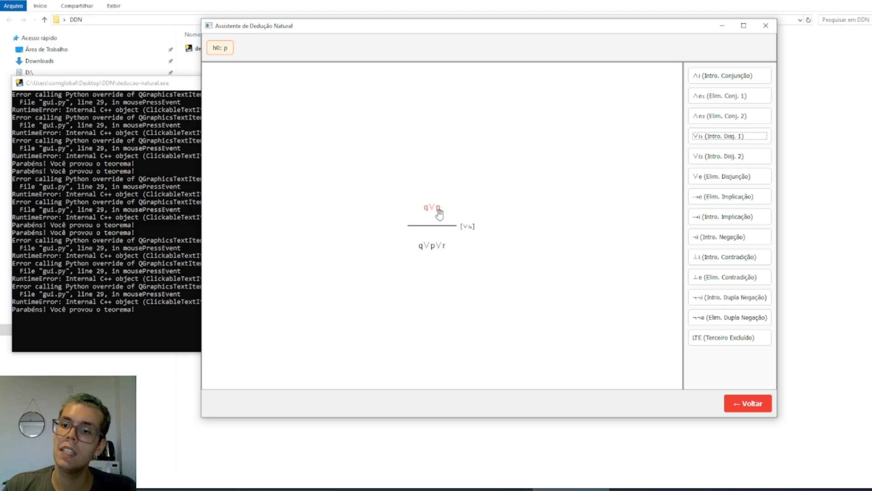
pyautogui.click(724, 159)
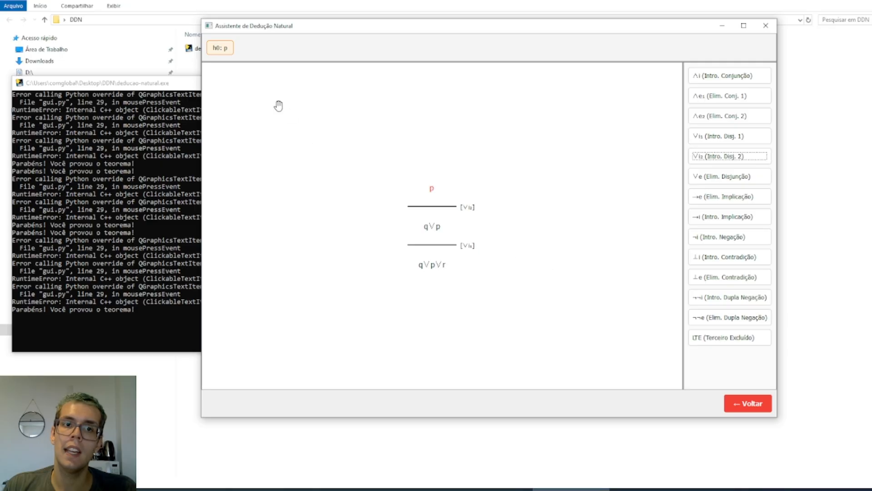
pyautogui.click(227, 49)
pyautogui.click(530, 232)
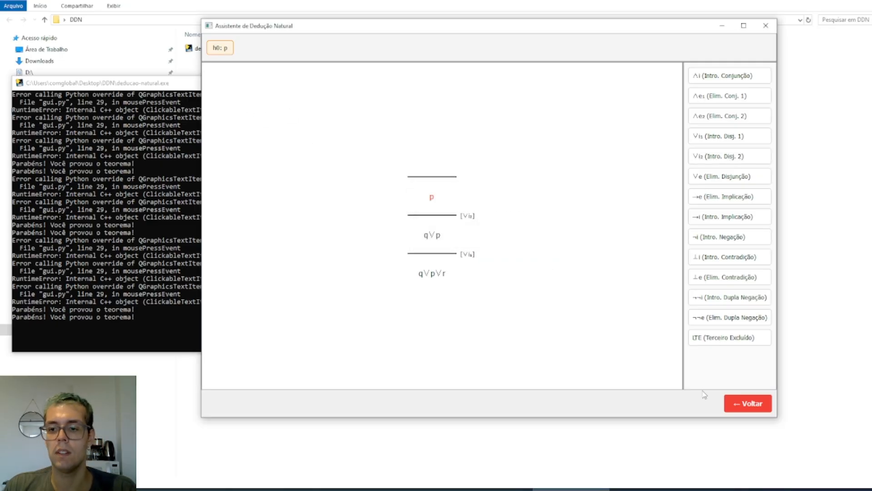
# Return to the problem form and set the theorem to r and the first premise to p | q
pyautogui.click(745, 404)
pyautogui.click(326, 126)
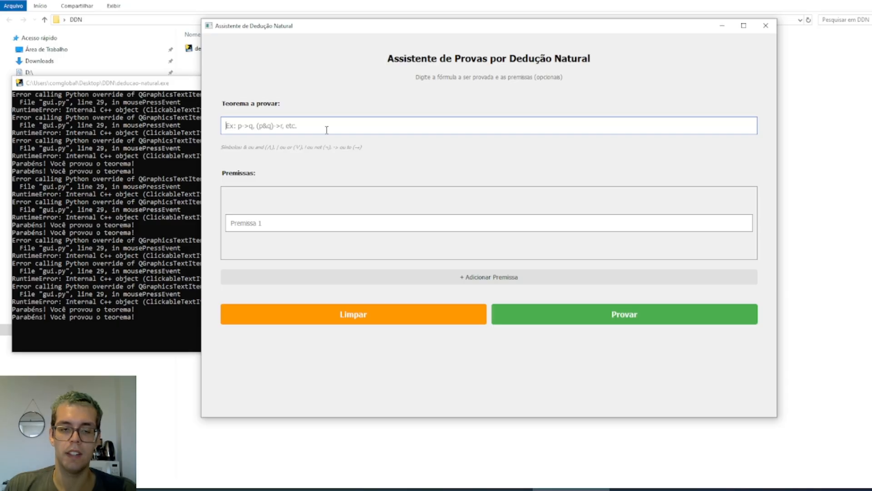
pyautogui.write('r')
pyautogui.click(335, 220)
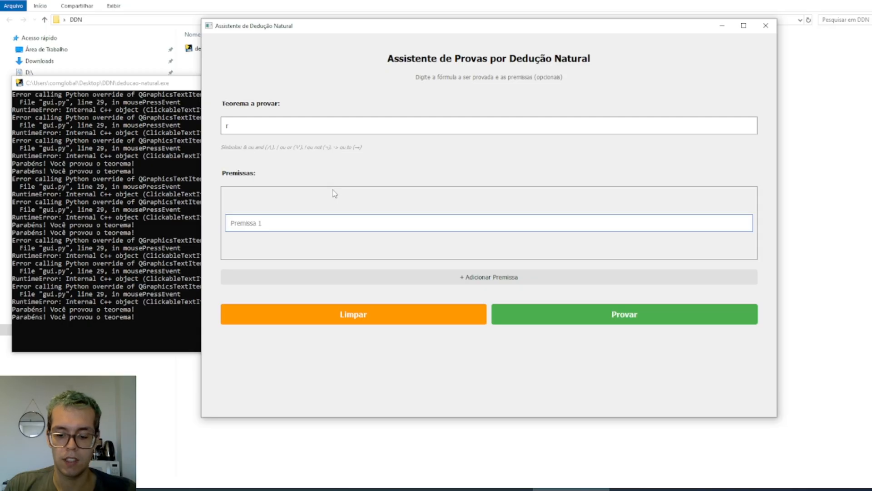
pyautogui.write('p')
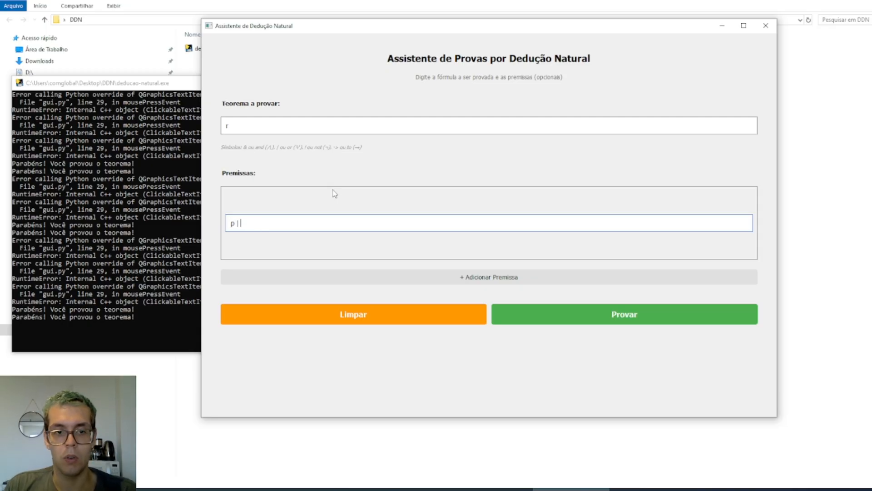
pyautogui.write(' | q')
# Add the premises "p -> r" and "q to r", and start the proof
pyautogui.click(332, 276)
pyautogui.click(296, 239)
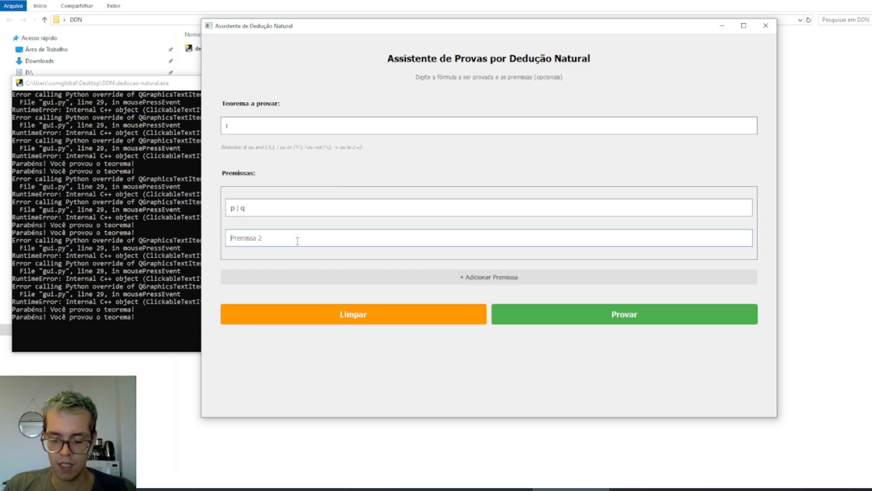
pyautogui.write('p -> r')
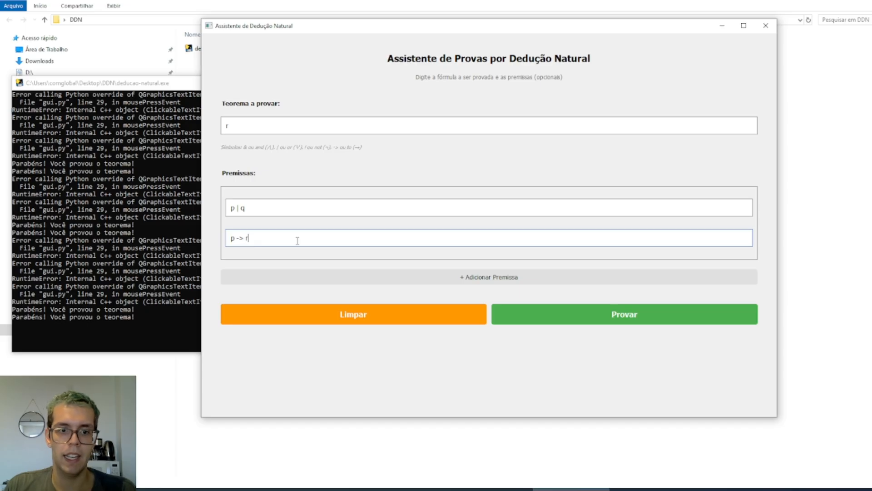
pyautogui.click(314, 279)
pyautogui.click(280, 252)
pyautogui.write('q to r')
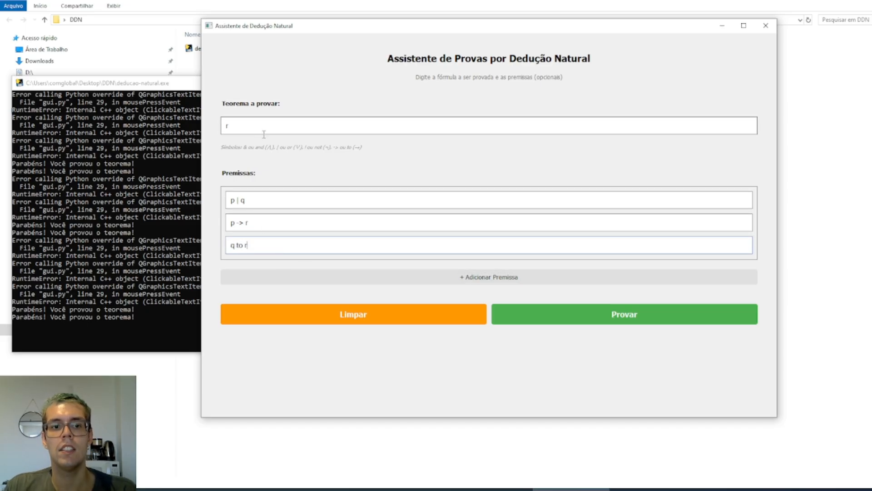
pyautogui.click(573, 307)
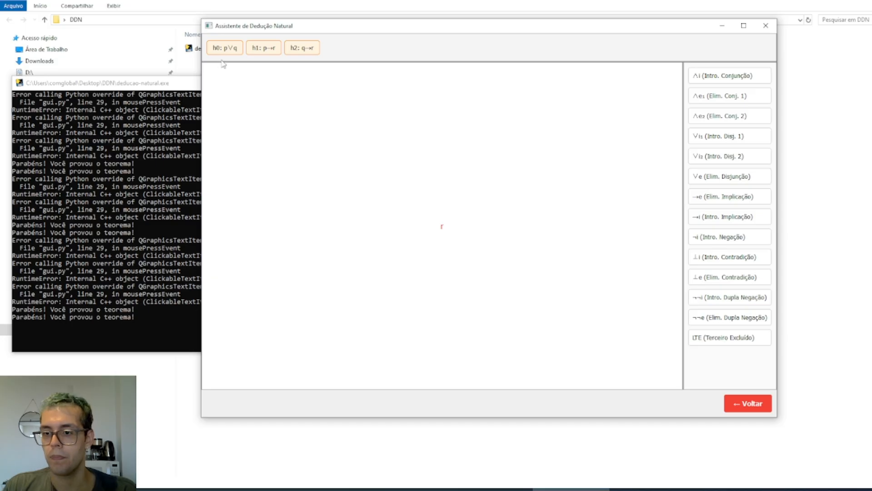
# Apply disjunction elimination to r with p | q as the disjunction
pyautogui.click(694, 180)
pyautogui.moveTo(501, 190); pyautogui.dragTo(470, 112)
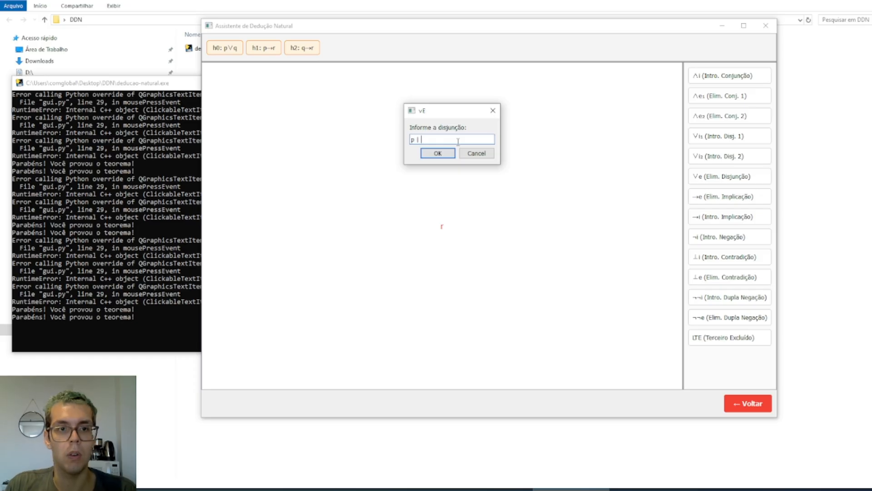
pyautogui.click(438, 154)
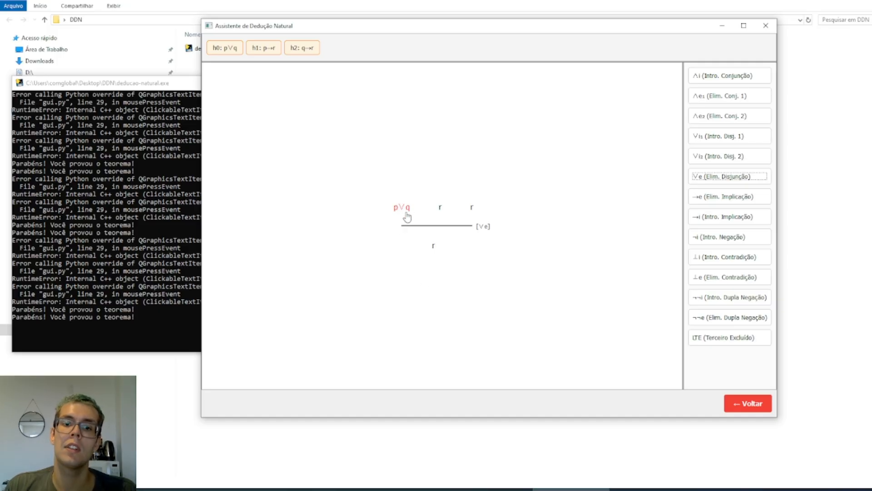
# Compare the hypotheses available at p∨q and at each of the two r branches
pyautogui.click(440, 209)
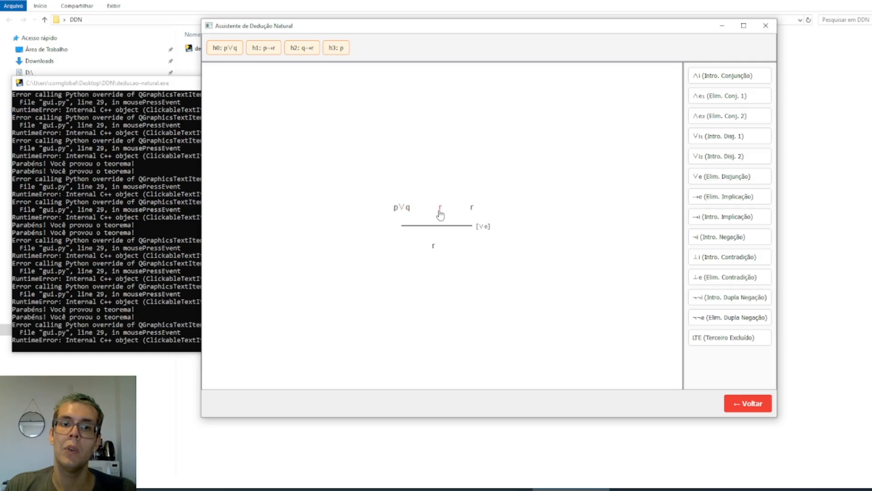
pyautogui.click(472, 211)
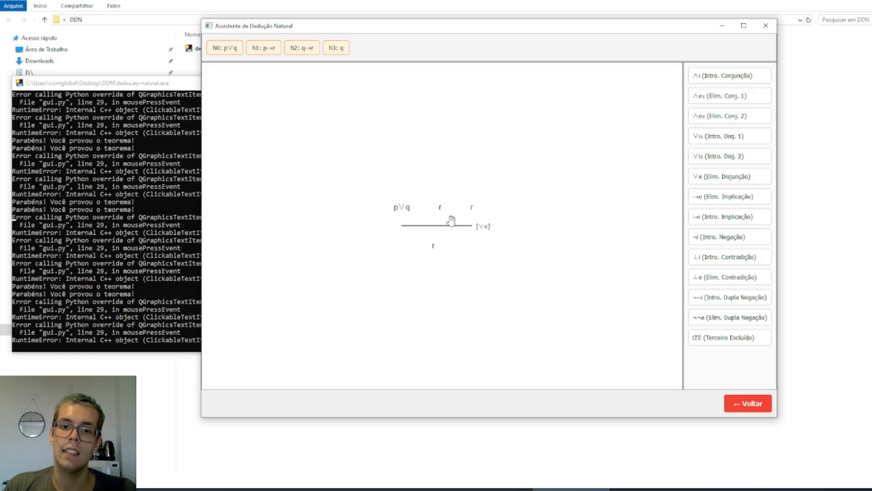
pyautogui.click(438, 209)
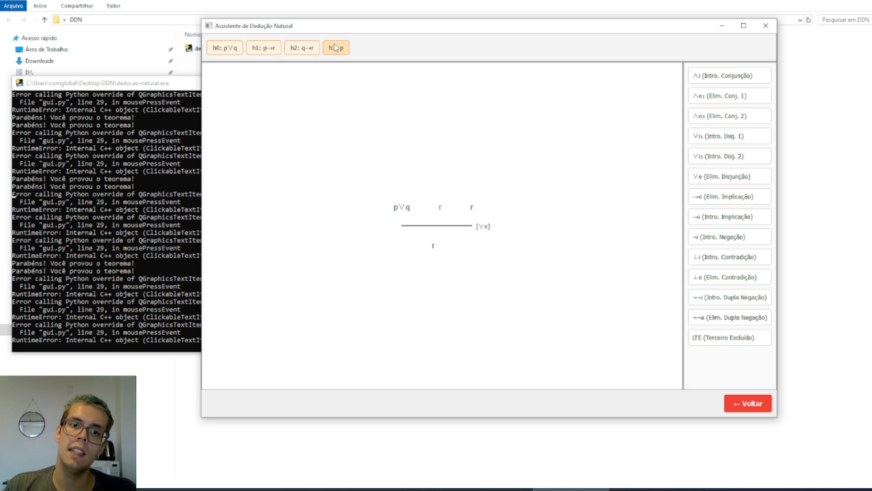
pyautogui.click(470, 205)
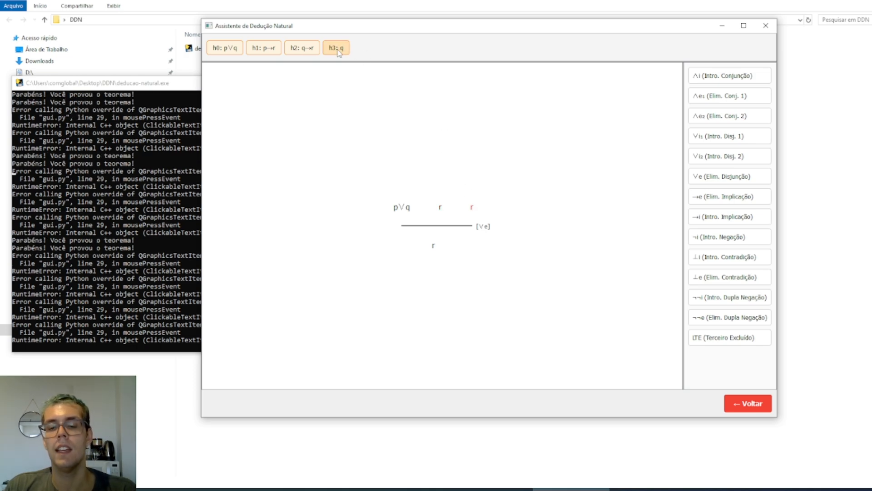
pyautogui.click(402, 210)
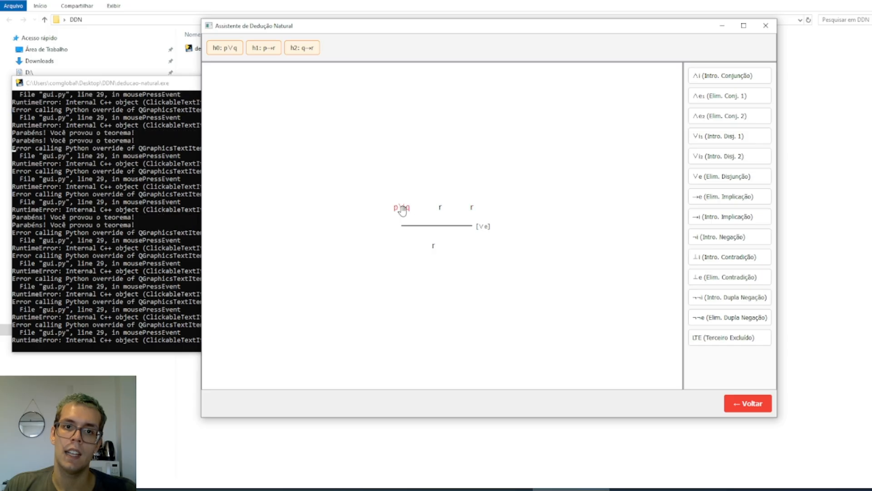
pyautogui.click(441, 210)
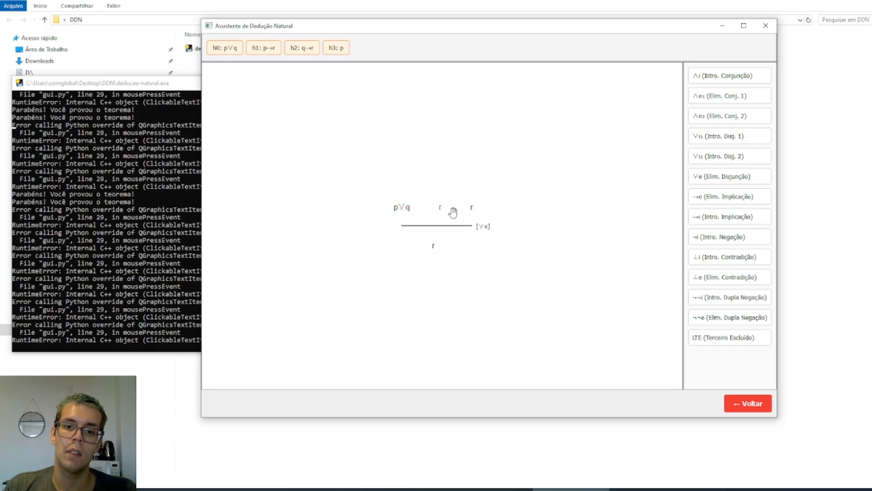
pyautogui.click(472, 212)
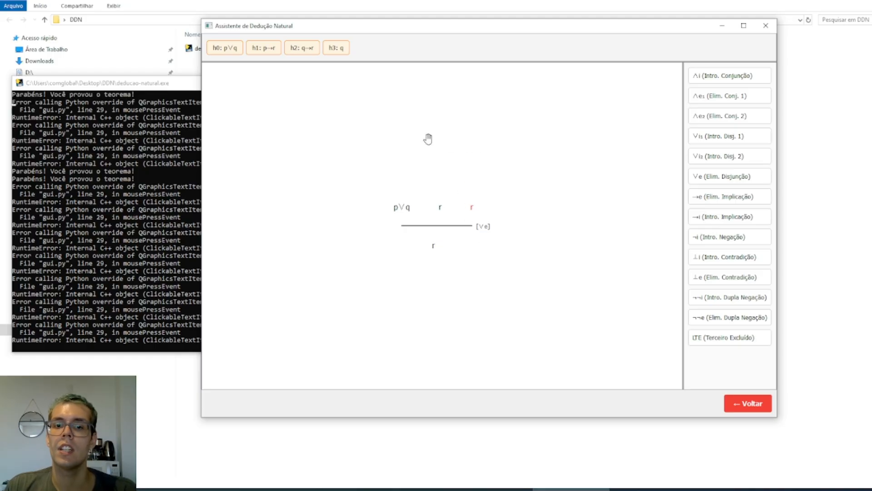
# Close p∨q with hypothesis h0, and prove the first r by implication elimination with premise p, using hypotheses h1 and h3
pyautogui.click(402, 208)
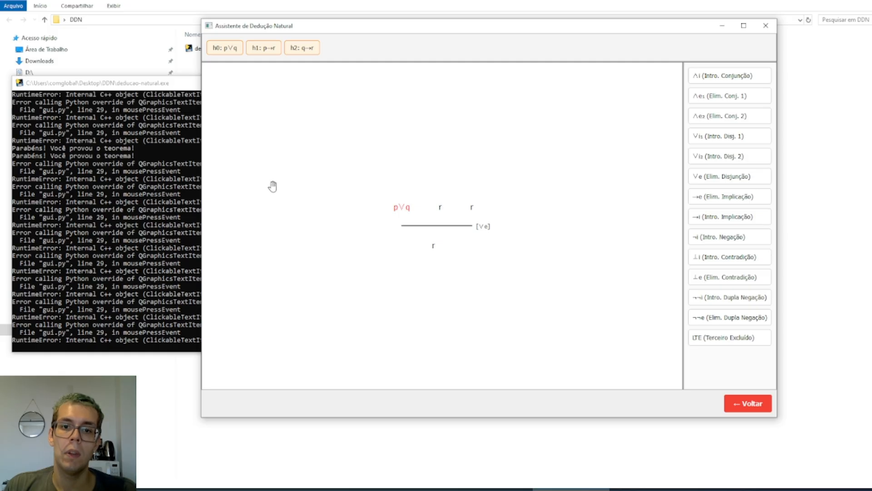
pyautogui.click(226, 54)
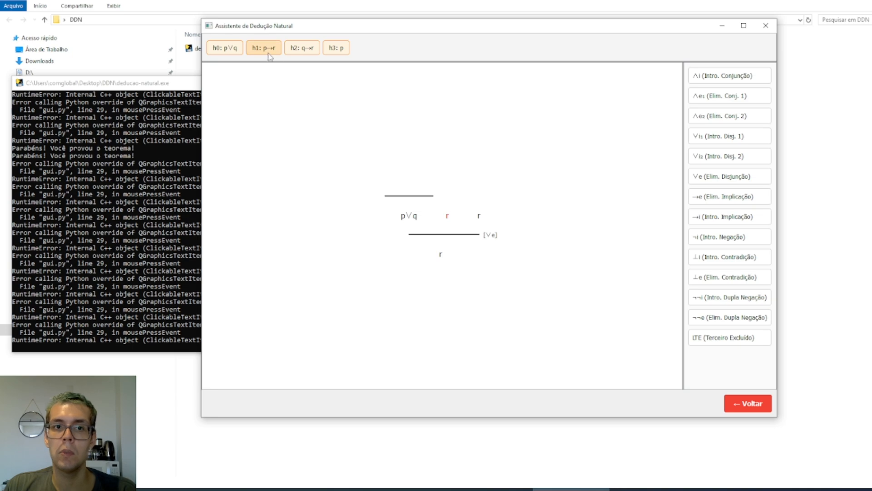
pyautogui.click(750, 203)
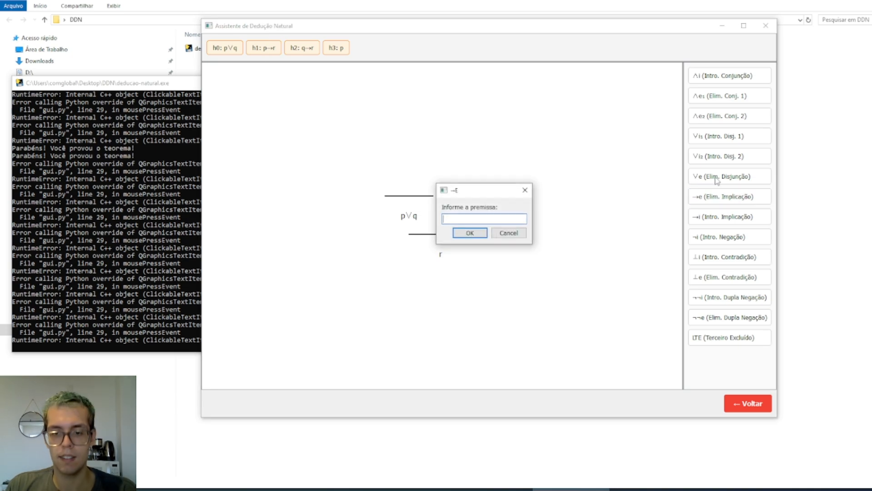
pyautogui.press('Return')
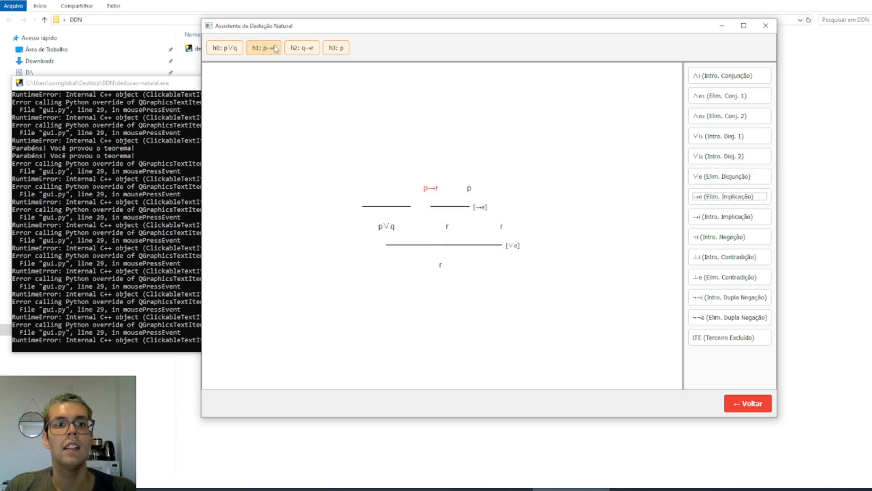
pyautogui.click(345, 47)
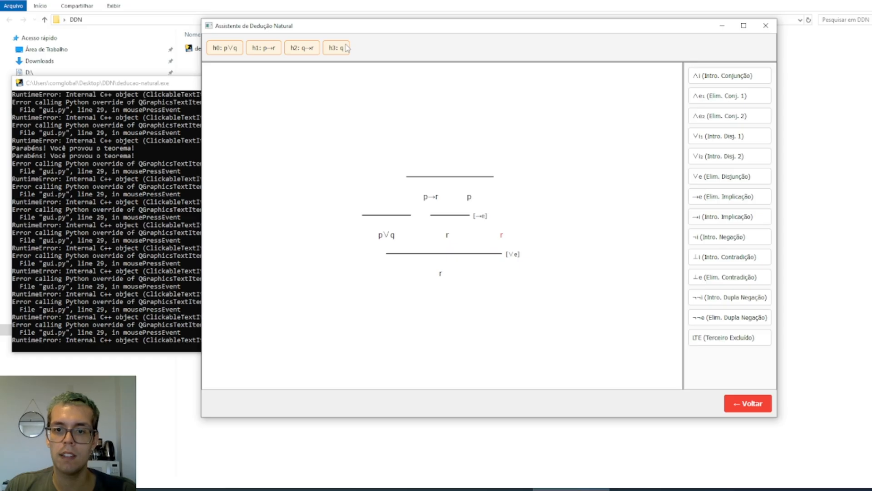
# Prove the remaining r by implication elimination with premise q, closing q→r with hypothesis h2 and q with h3
pyautogui.click(731, 202)
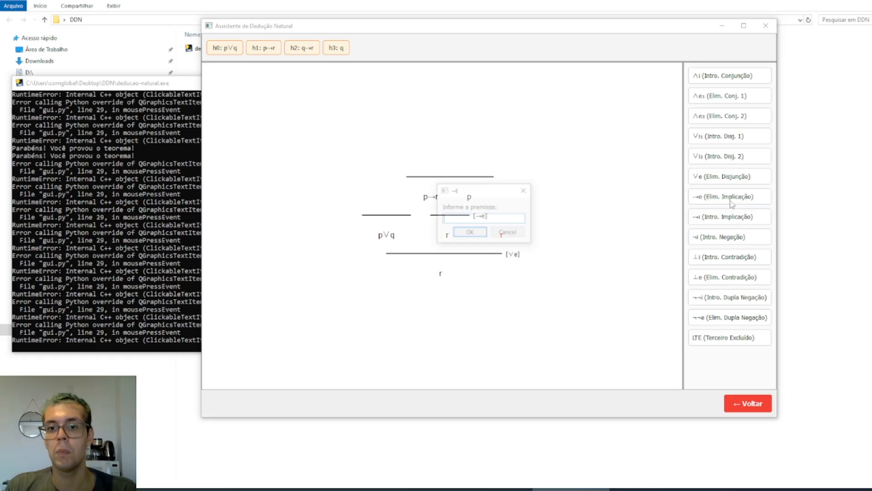
pyautogui.write('p')
pyautogui.press('Return')
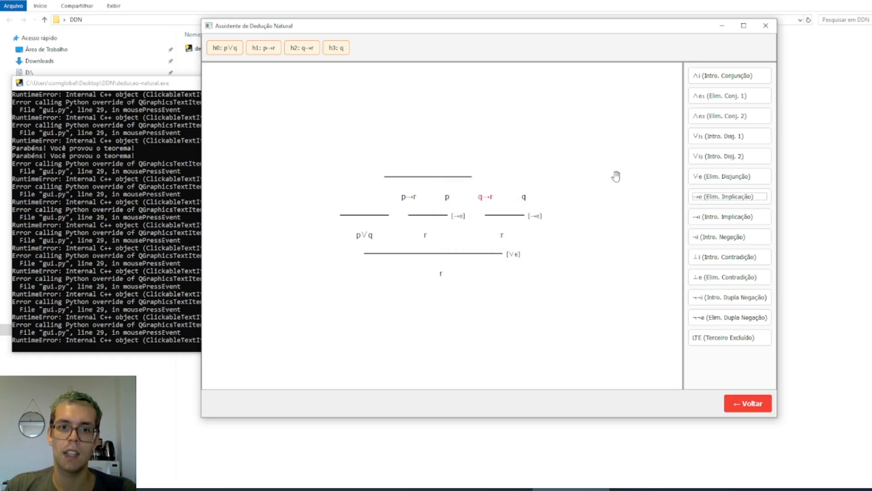
pyautogui.click(311, 50)
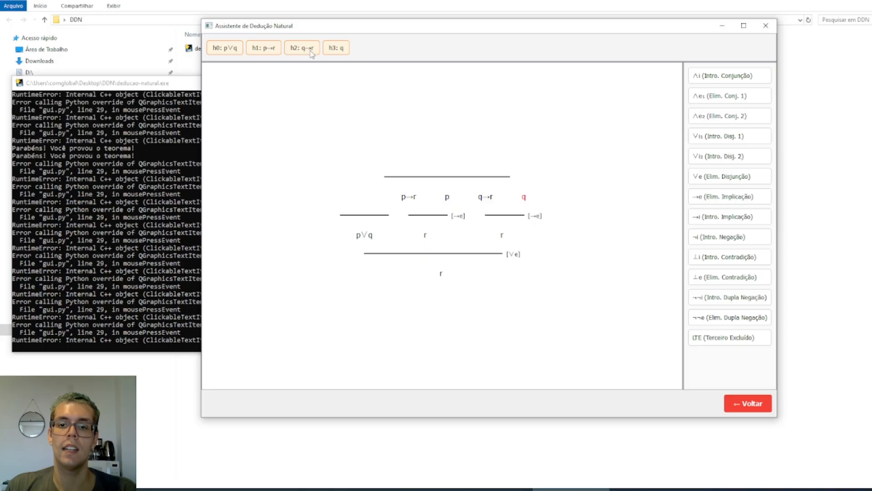
pyautogui.click(340, 51)
pyautogui.click(530, 235)
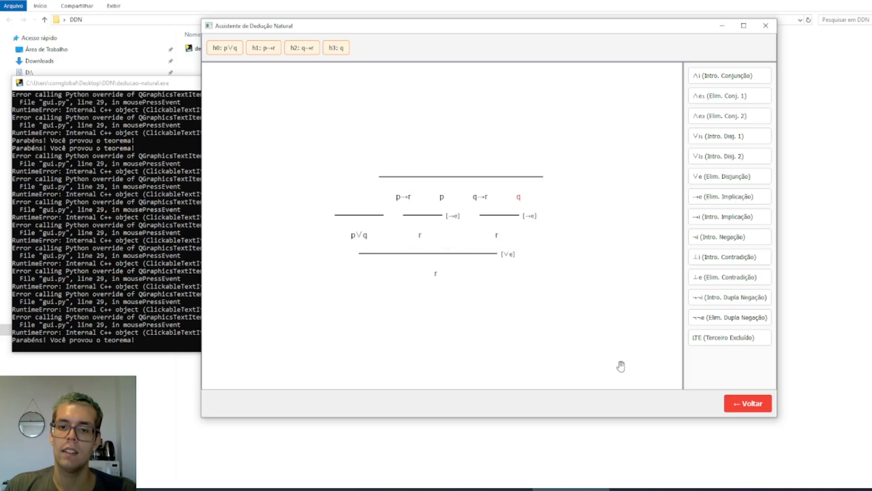
# Leave the finished proof and start a new one for the theorem "!p" with the premise "p -> !p"
pyautogui.click(745, 404)
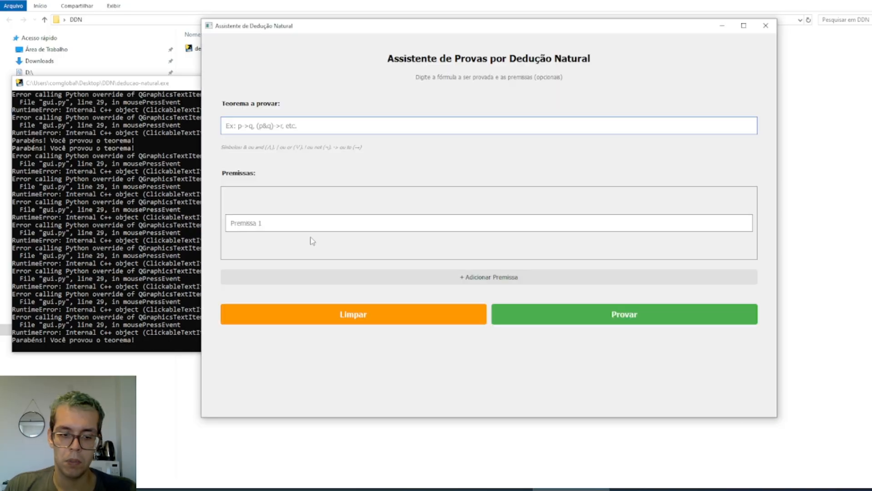
pyautogui.write('!p')
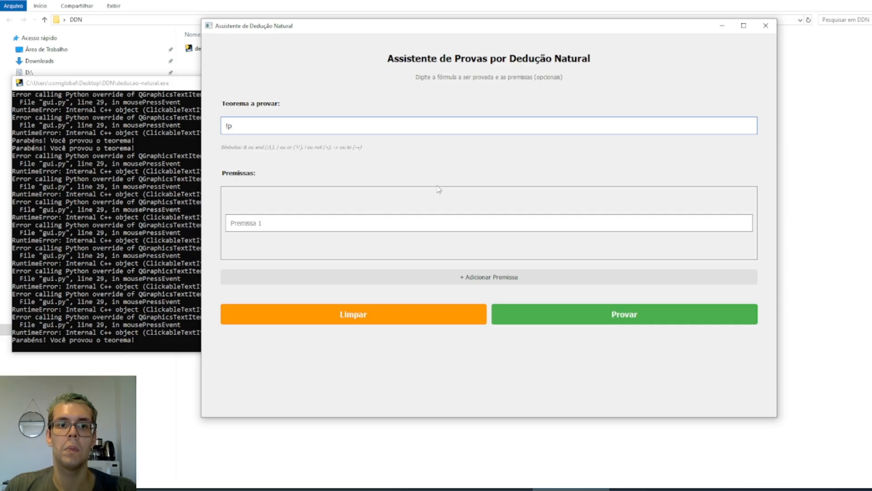
pyautogui.click(394, 223)
pyautogui.write('p')
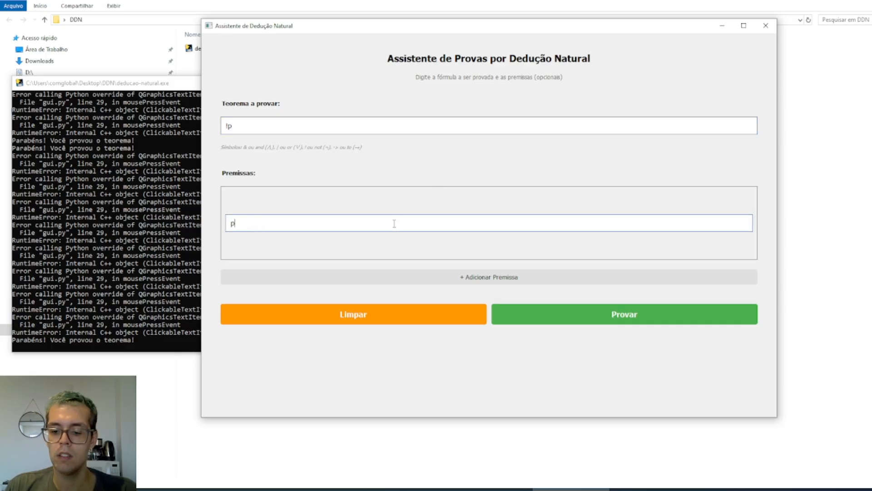
pyautogui.write(' -> !p')
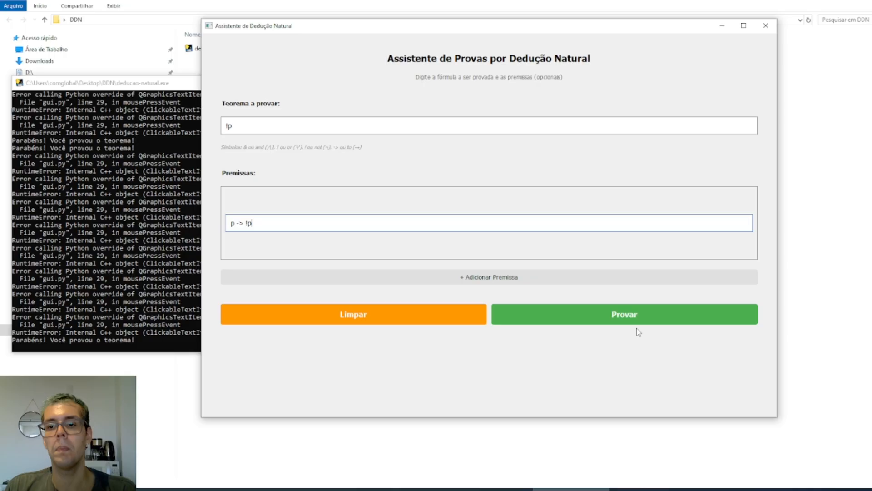
pyautogui.click(638, 321)
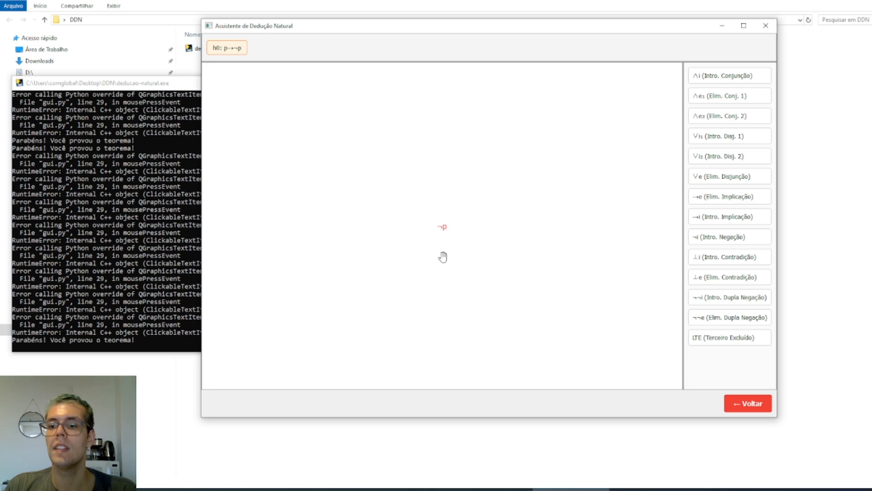
# Apply disjunction elimination to ¬p with "p| !p" as the disjunction, and close p∨¬p by the law of excluded middle
pyautogui.click(705, 181)
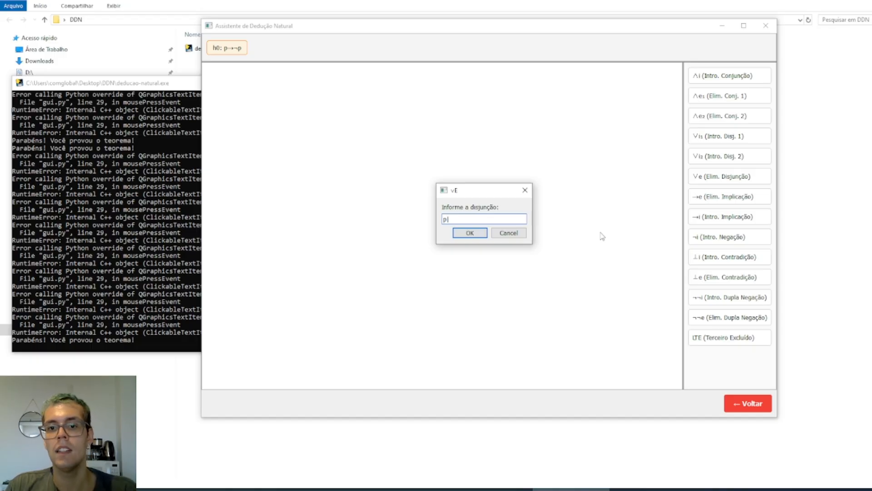
pyautogui.write('p| !p')
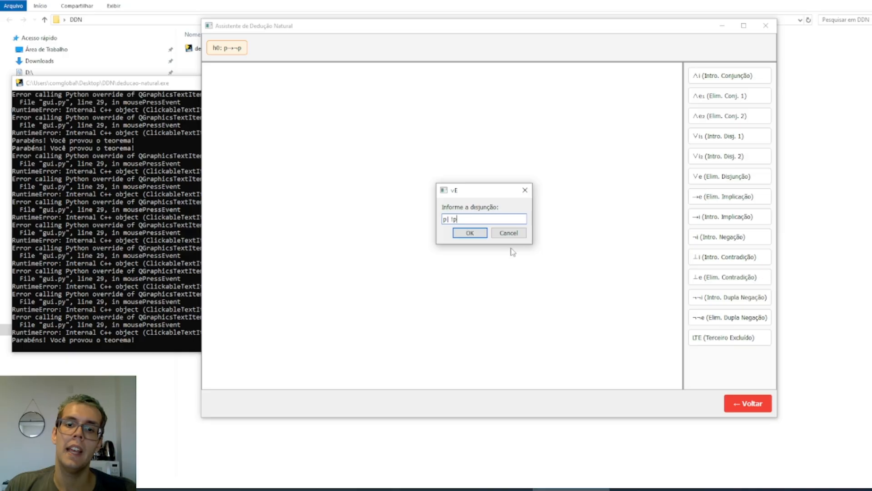
pyautogui.click(469, 233)
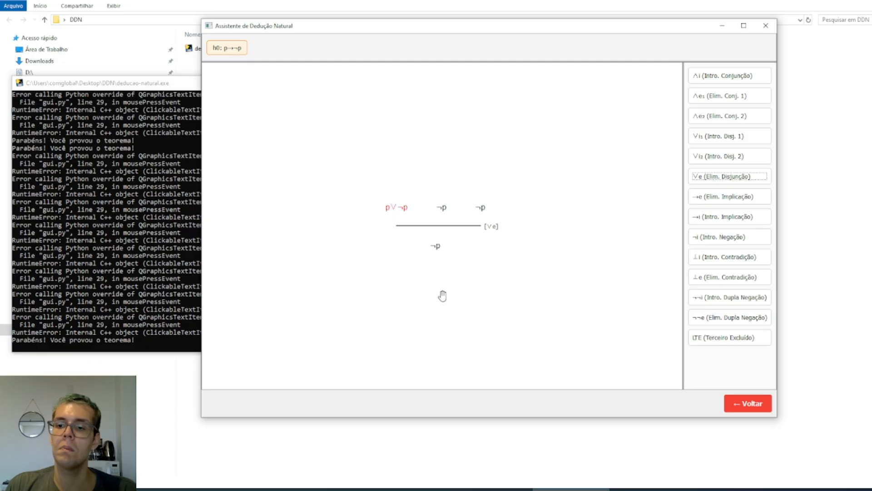
pyautogui.click(702, 344)
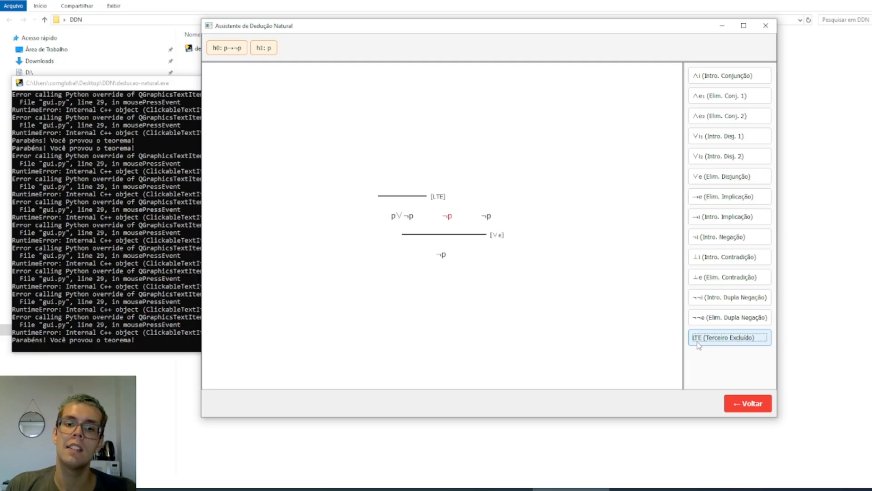
# Close the ¬p branch that assumes ¬p with its hypothesis h1
pyautogui.click(407, 221)
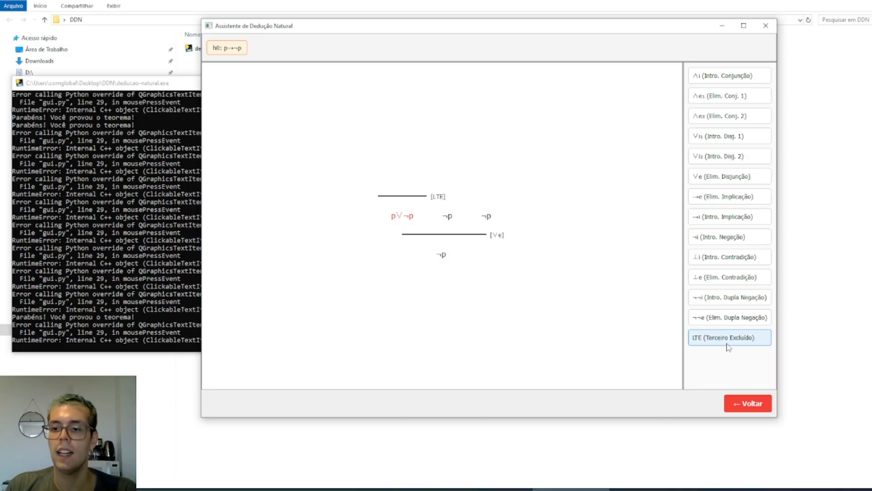
pyautogui.click(448, 218)
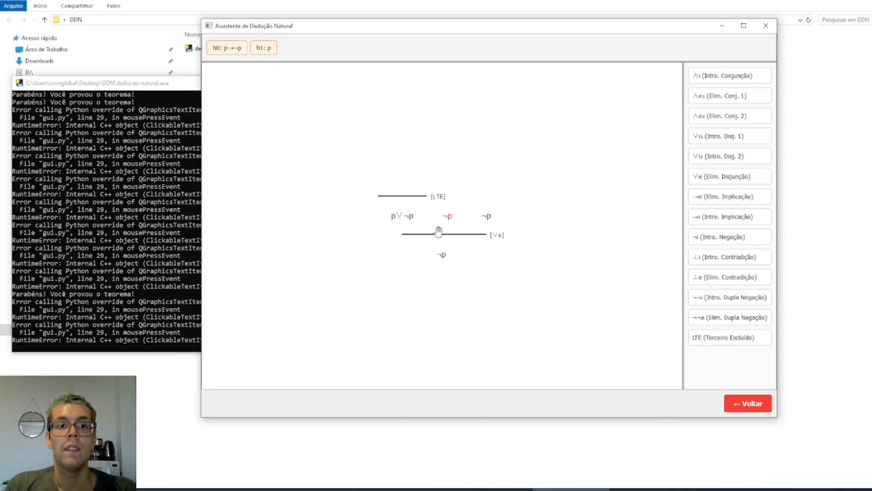
pyautogui.click(486, 218)
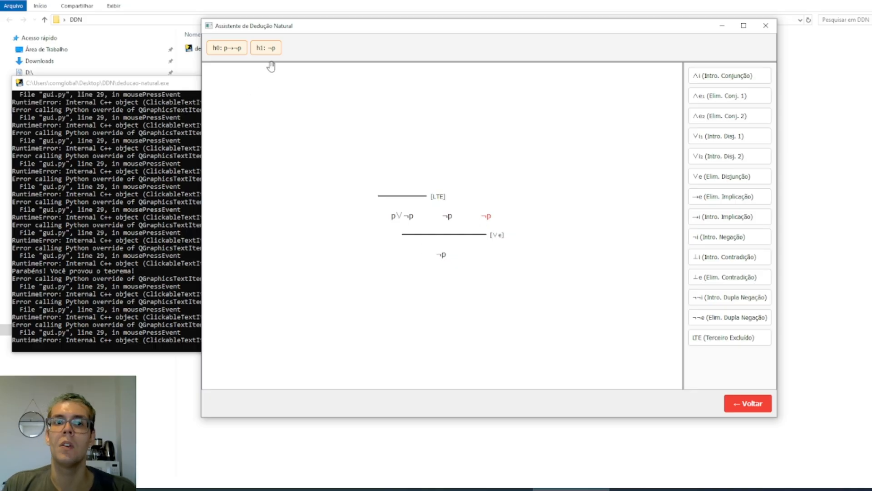
pyautogui.click(265, 48)
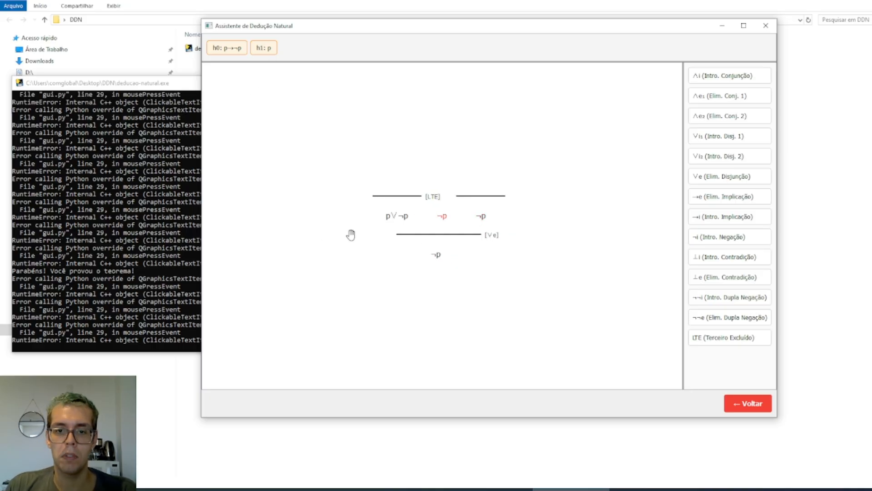
# Prove the remaining ¬p branch by implication elimination with premise p, closing p→¬p with hypothesis h0 and p with h1
pyautogui.click(437, 252)
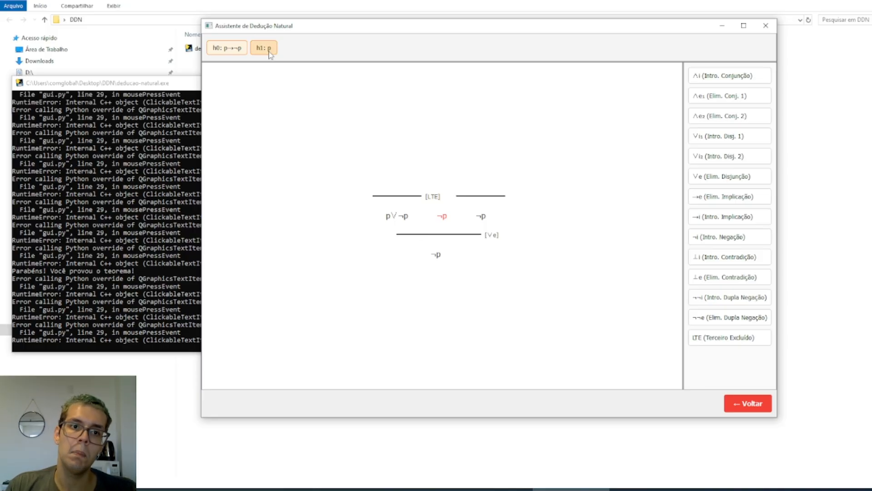
pyautogui.click(718, 199)
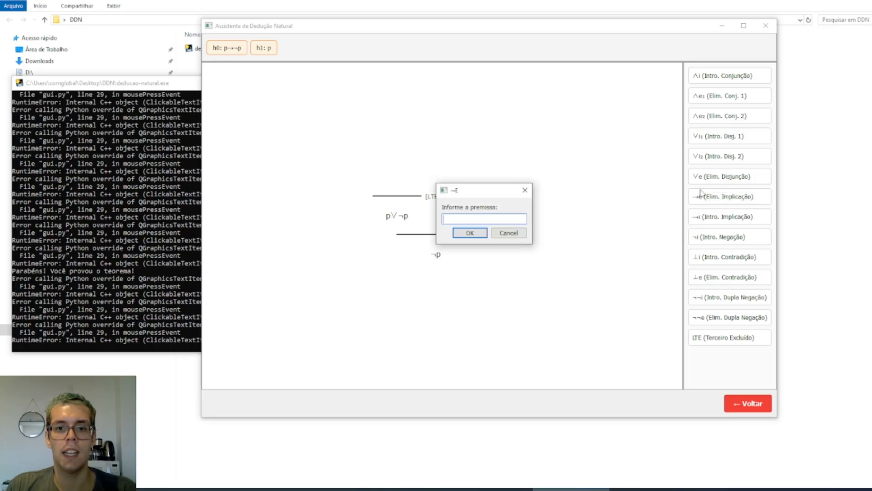
pyautogui.write('p')
pyautogui.press('Return')
pyautogui.click(237, 50)
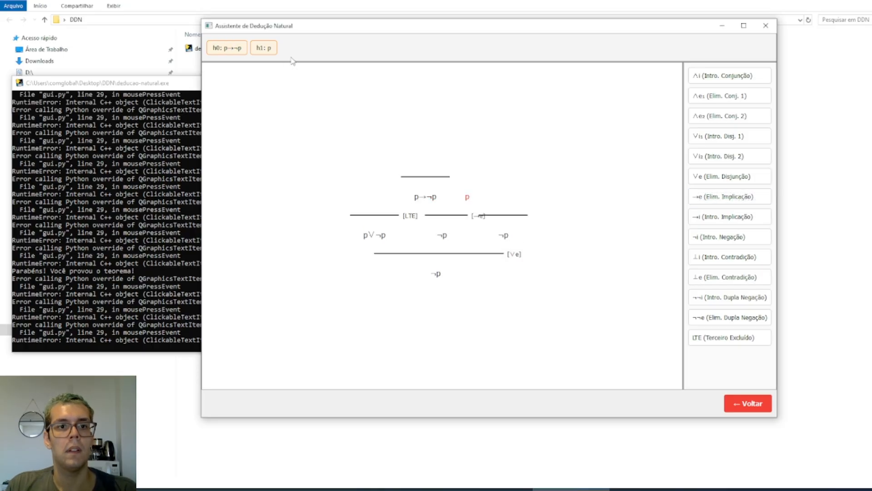
pyautogui.click(274, 50)
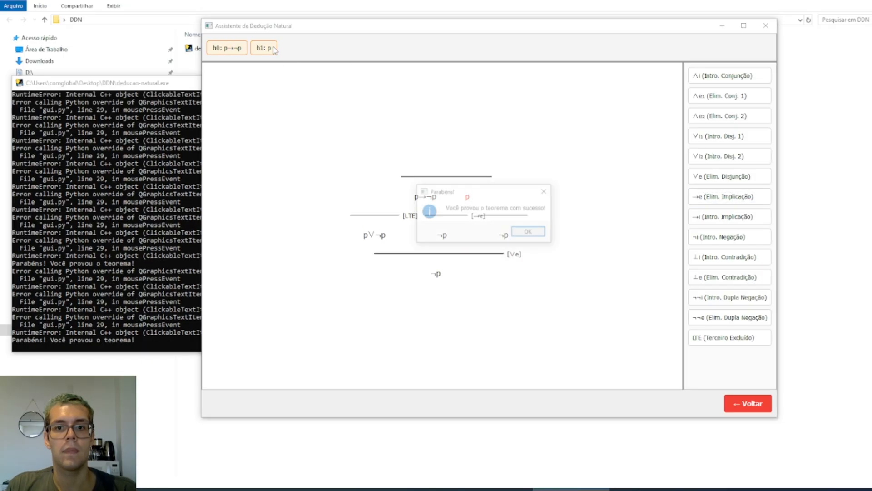
pyautogui.click(530, 233)
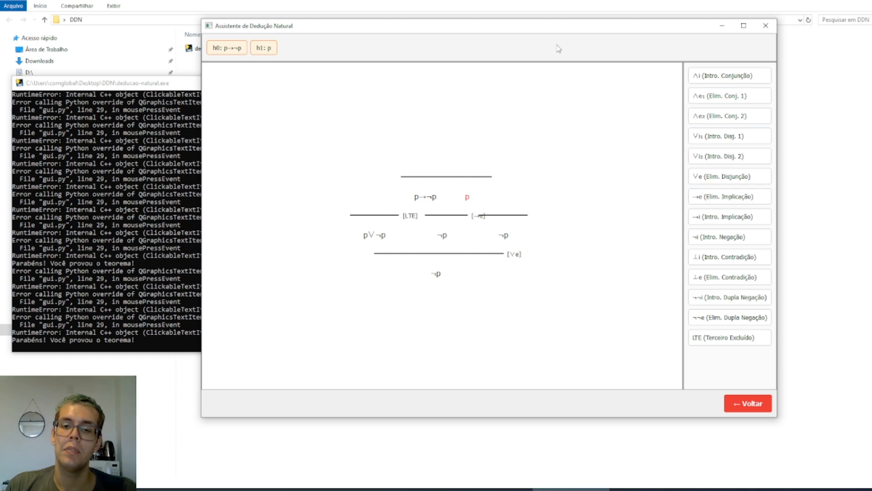
# Discard the finished proof, return to the initial screen and clear the theorem form
pyautogui.click(747, 403)
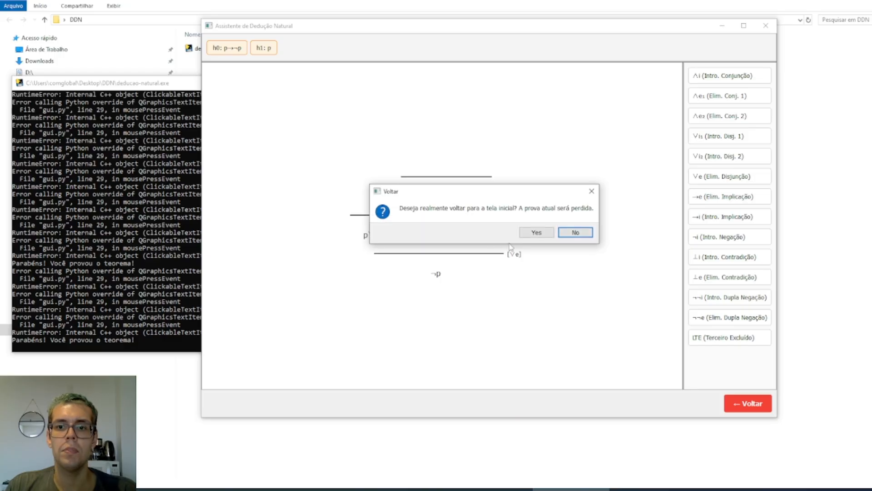
pyautogui.click(527, 233)
pyautogui.click(413, 319)
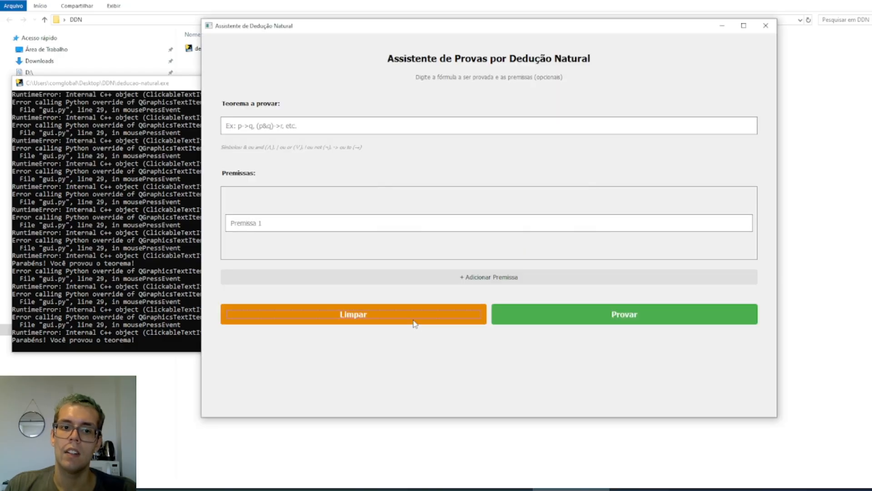